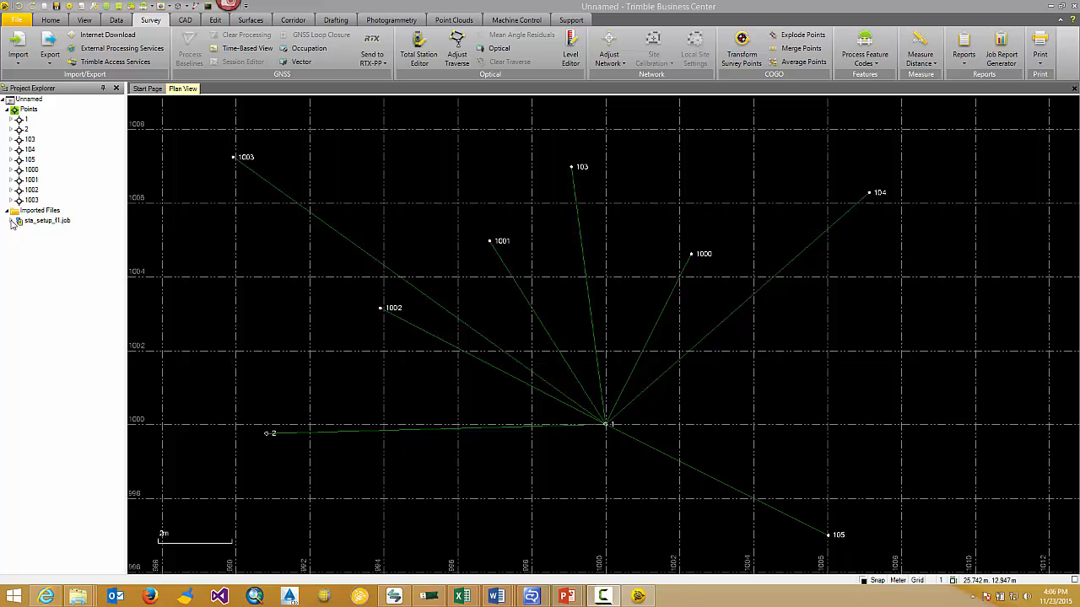
Open the Total Station Editor for sta_setup_f1.job and examine its station setup and observations
left_click(12, 221)
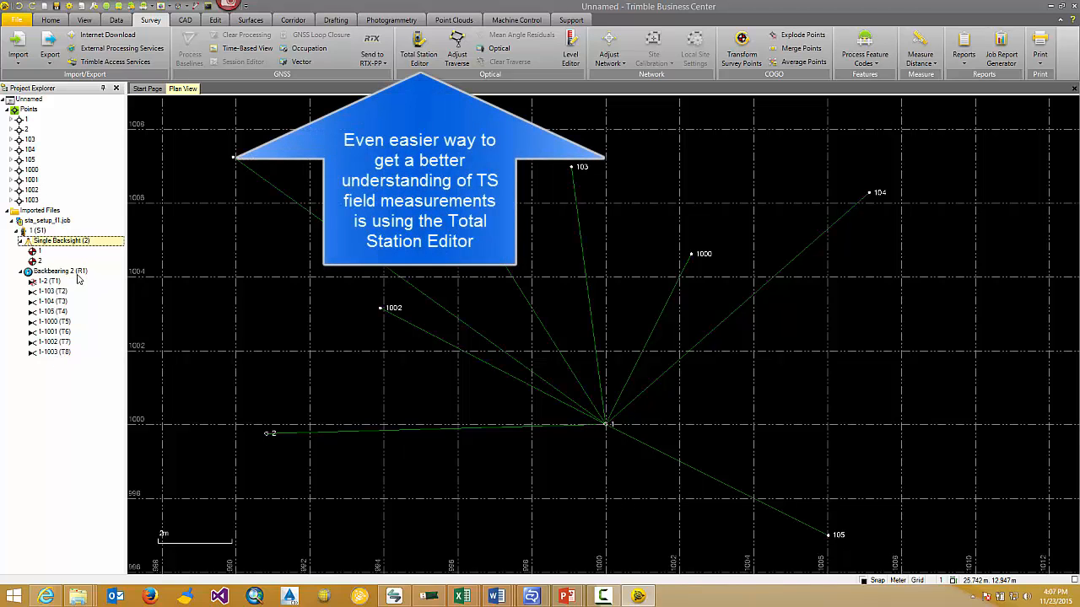
left_click(426, 59)
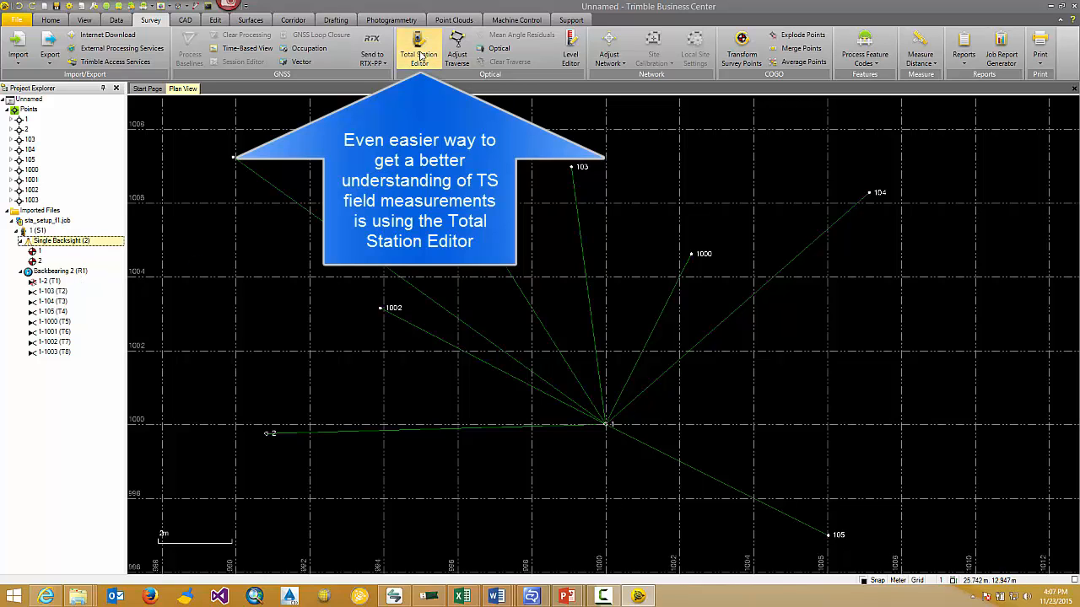
left_click(503, 260)
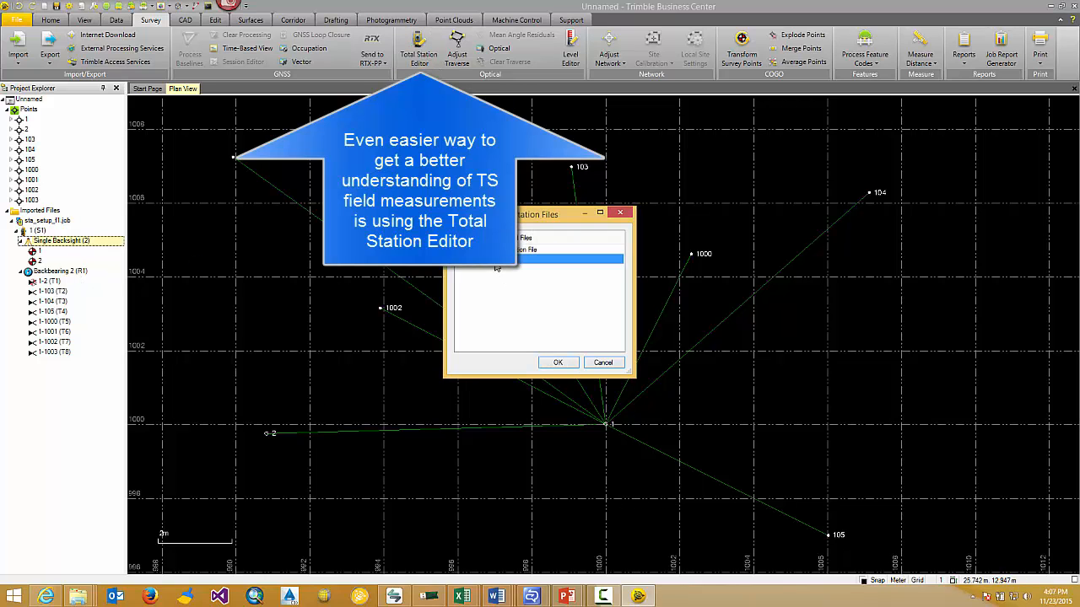
left_click(561, 362)
left_click(302, 229)
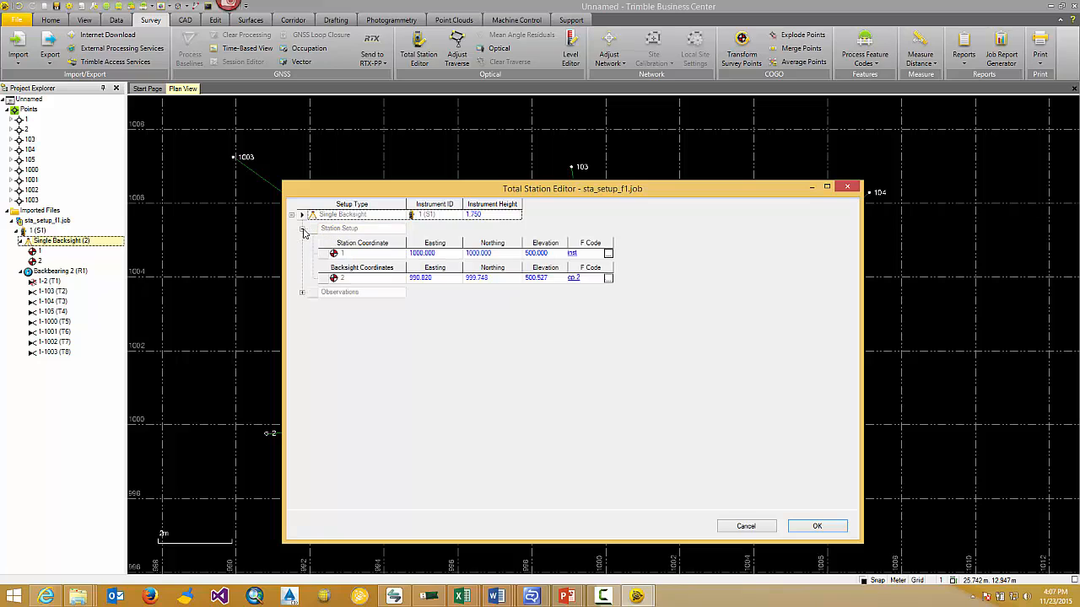
left_click(302, 293)
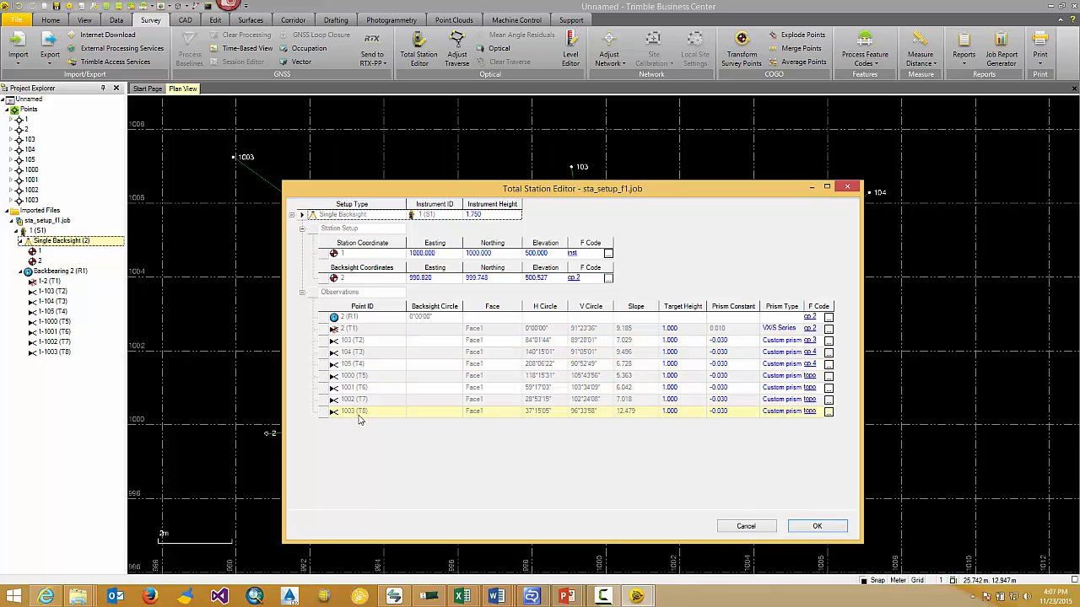
left_click(847, 186)
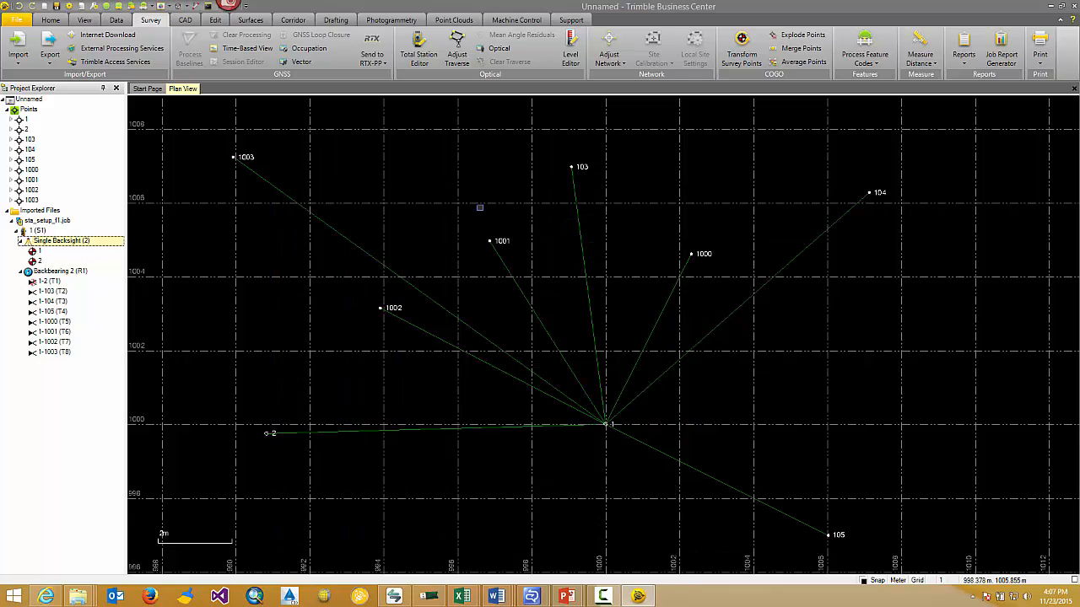
Open the properties of the Single Backsight station setup and inspect its setup type options
right_click(61, 242)
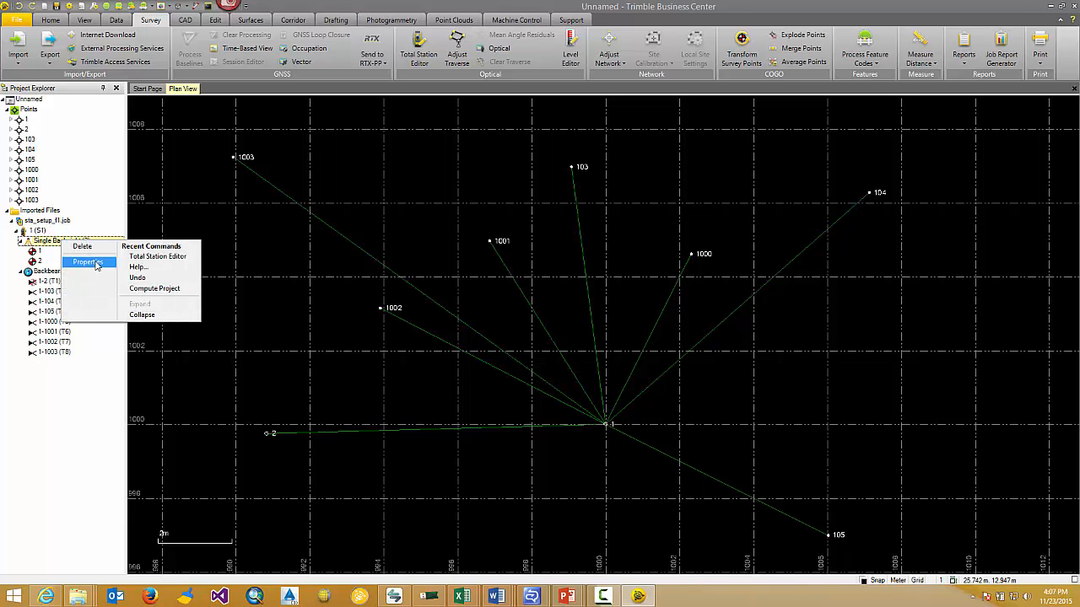
left_click(88, 262)
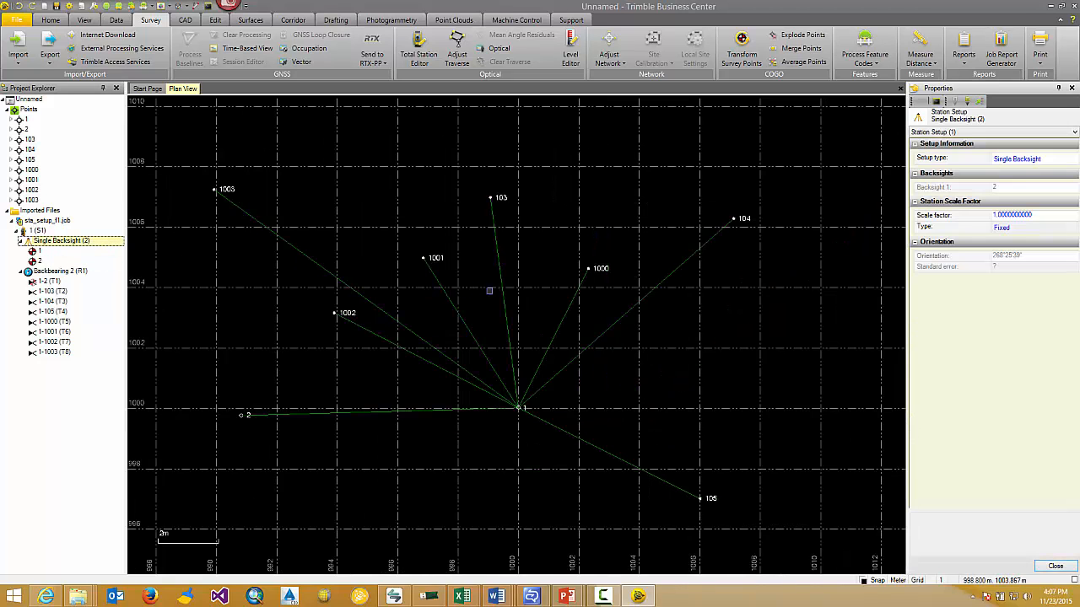
left_click(1043, 160)
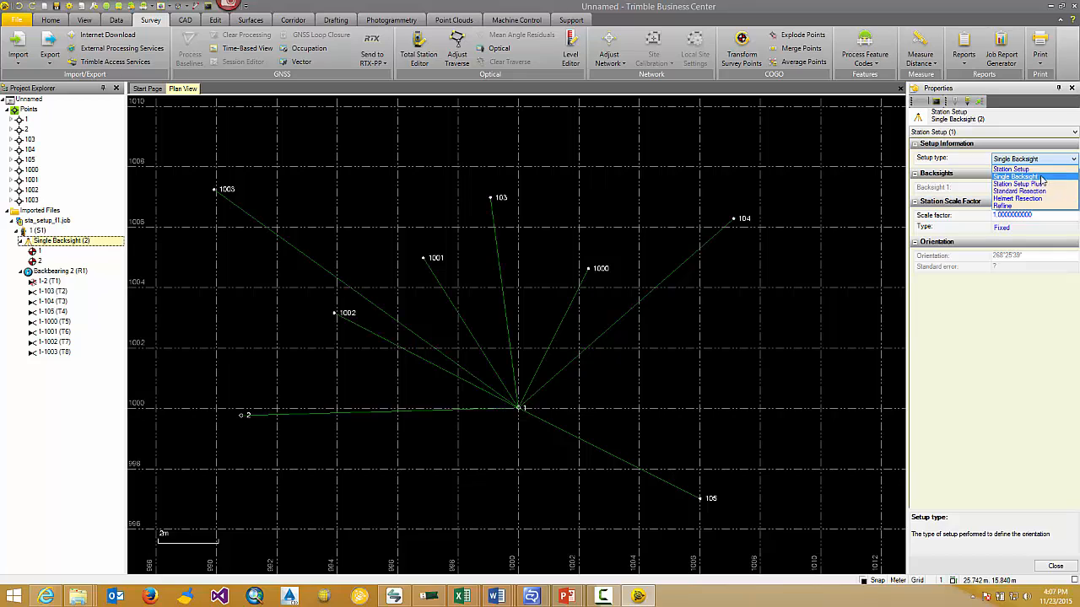
left_click(988, 358)
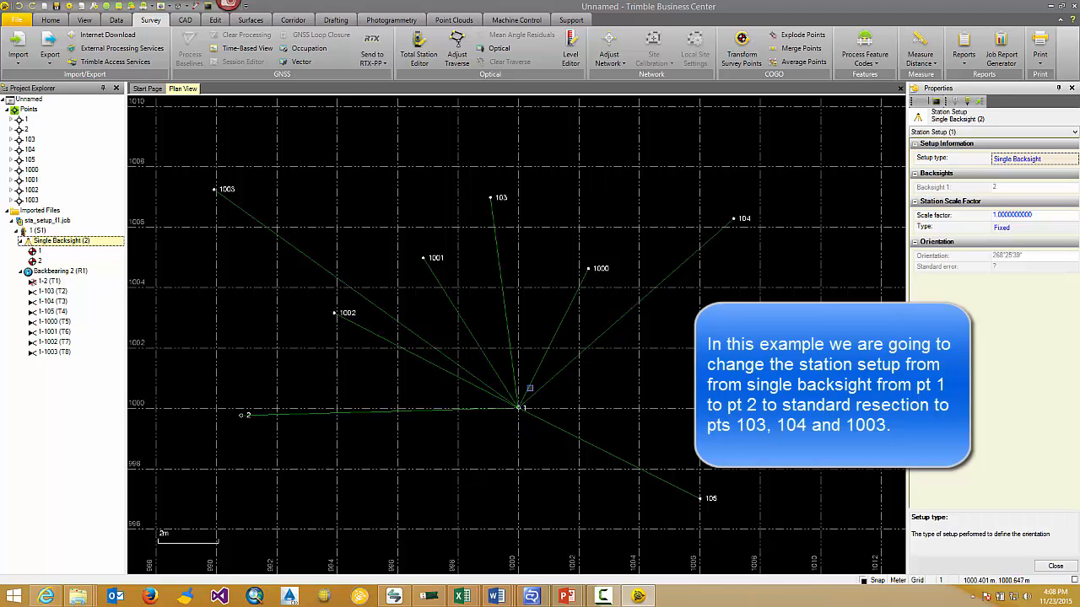
Add a grid coordinate to point 103 with easting 999.080, northing 1006.970 and elevation 500.820
left_click(11, 140)
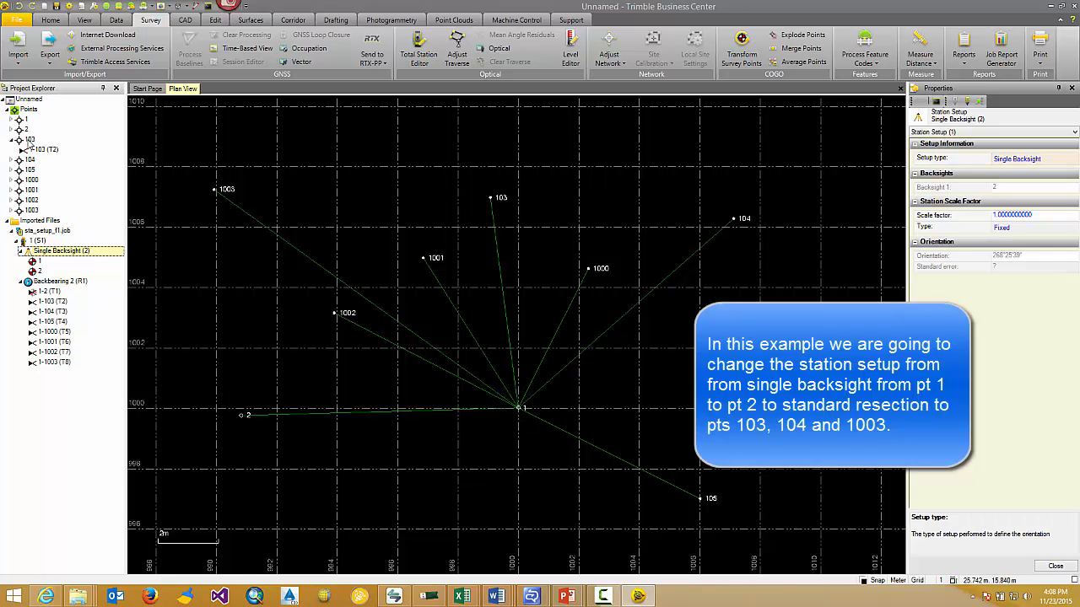
left_click(11, 159)
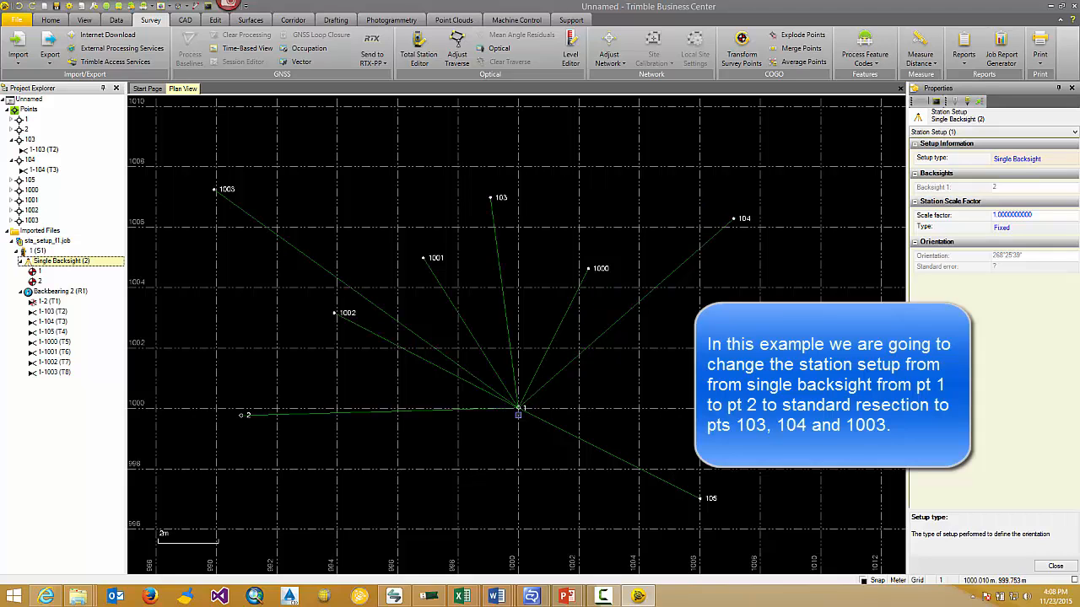
left_click(33, 142)
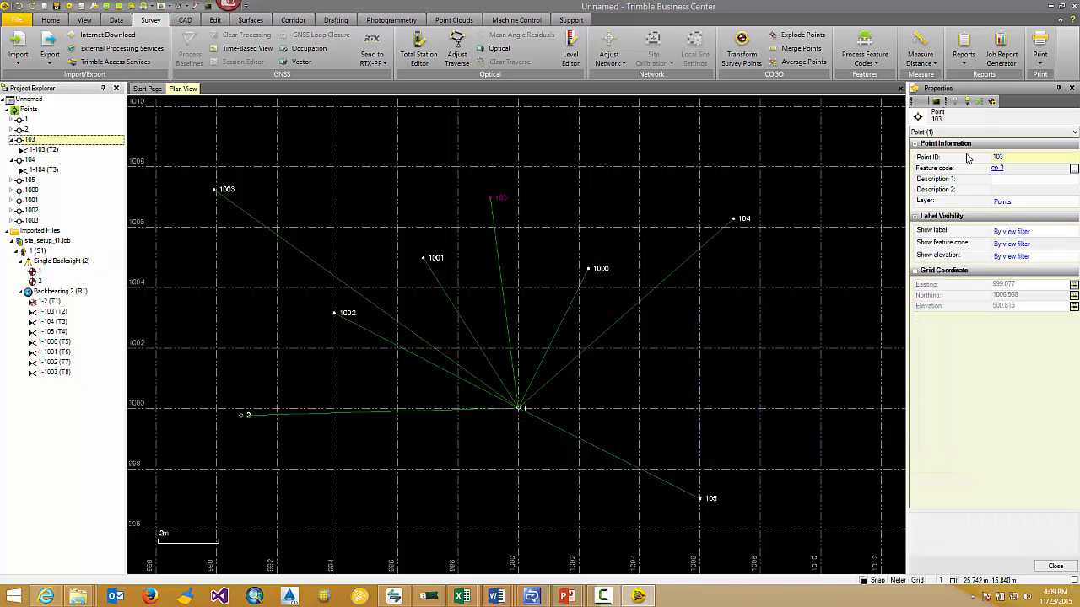
left_click(992, 102)
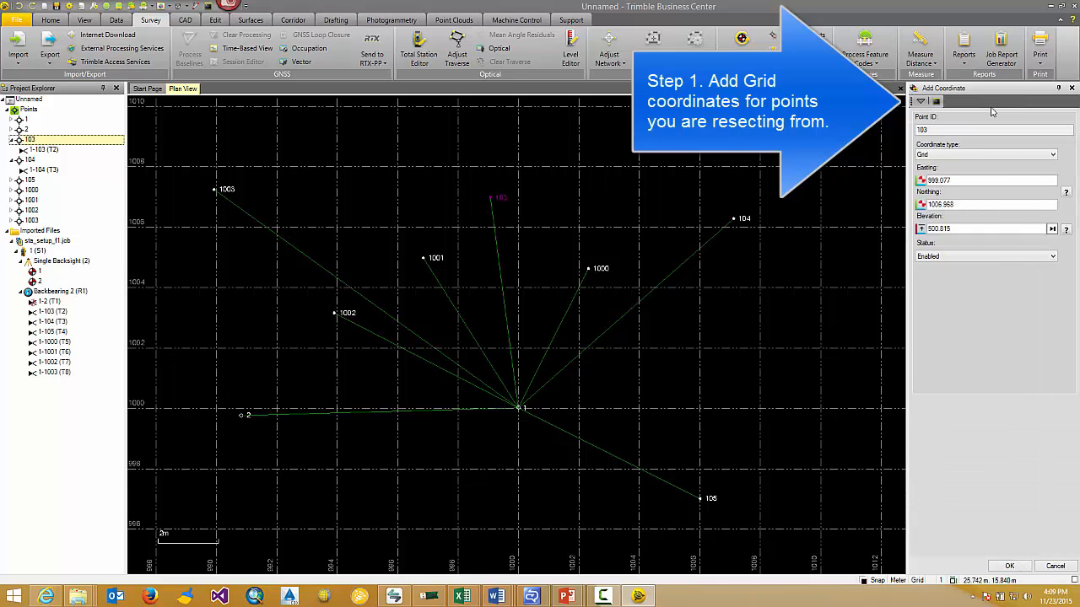
left_click(954, 181)
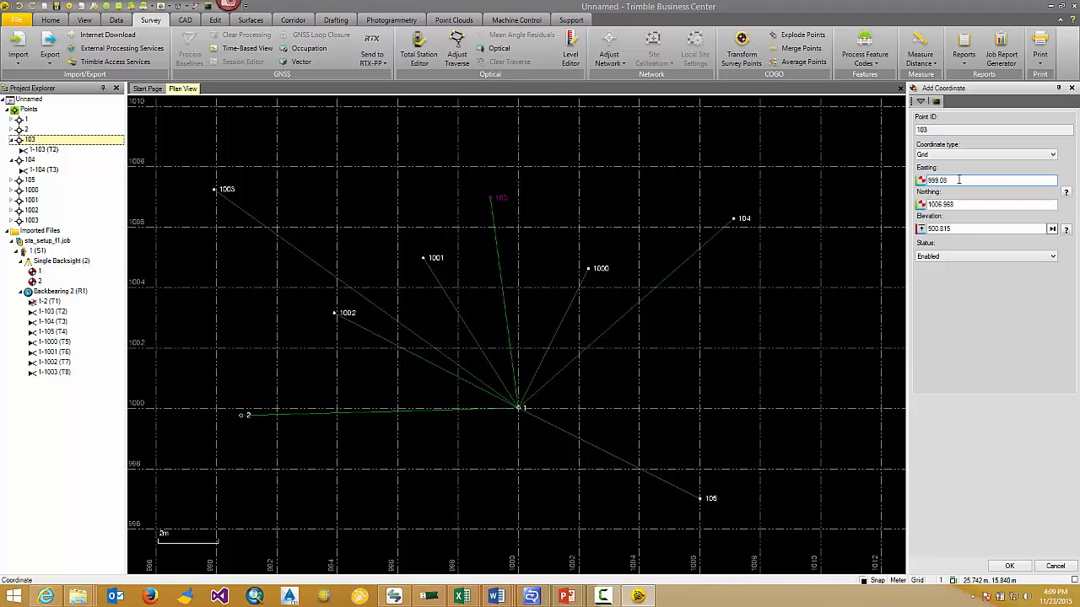
left_click(979, 203)
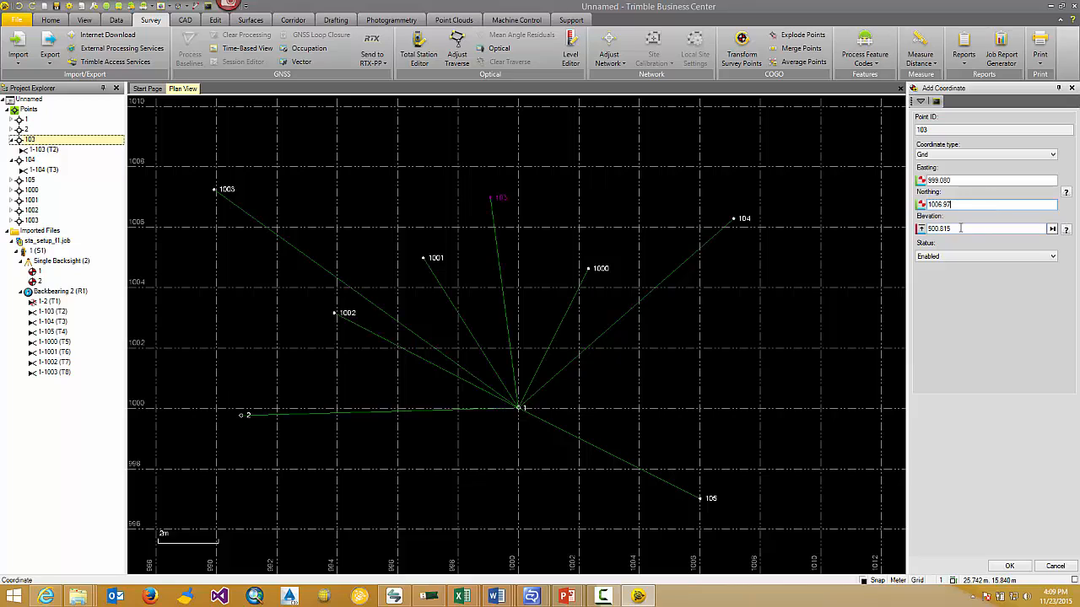
left_click(959, 228)
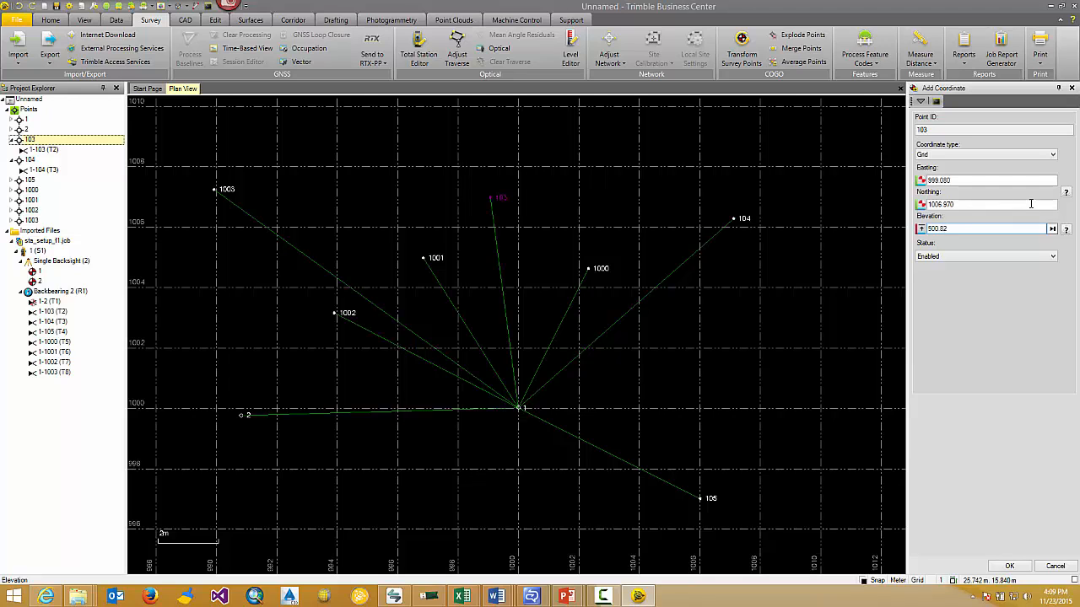
Set the horizontal and elevation quality of point 103's new coordinate to Control Quality and apply it
left_click(1065, 194)
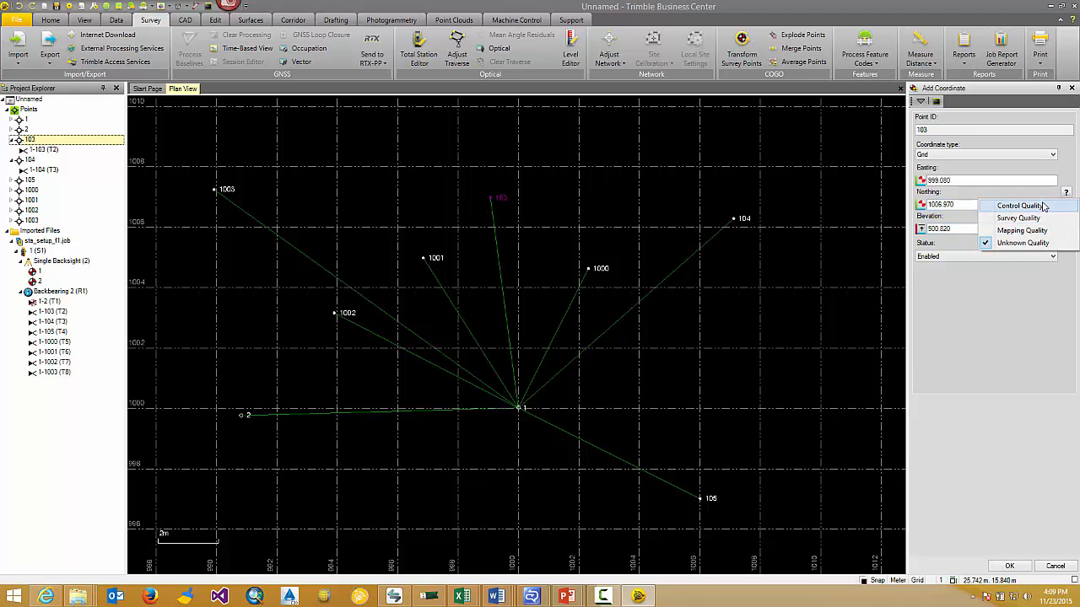
left_click(998, 204)
left_click(1067, 231)
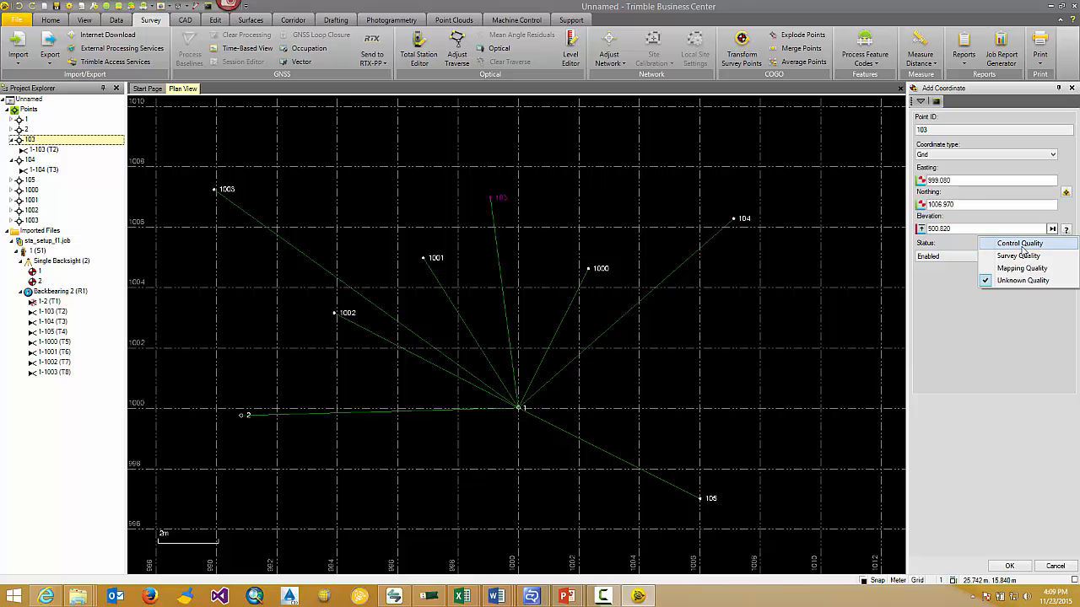
left_click(997, 243)
left_click(1009, 566)
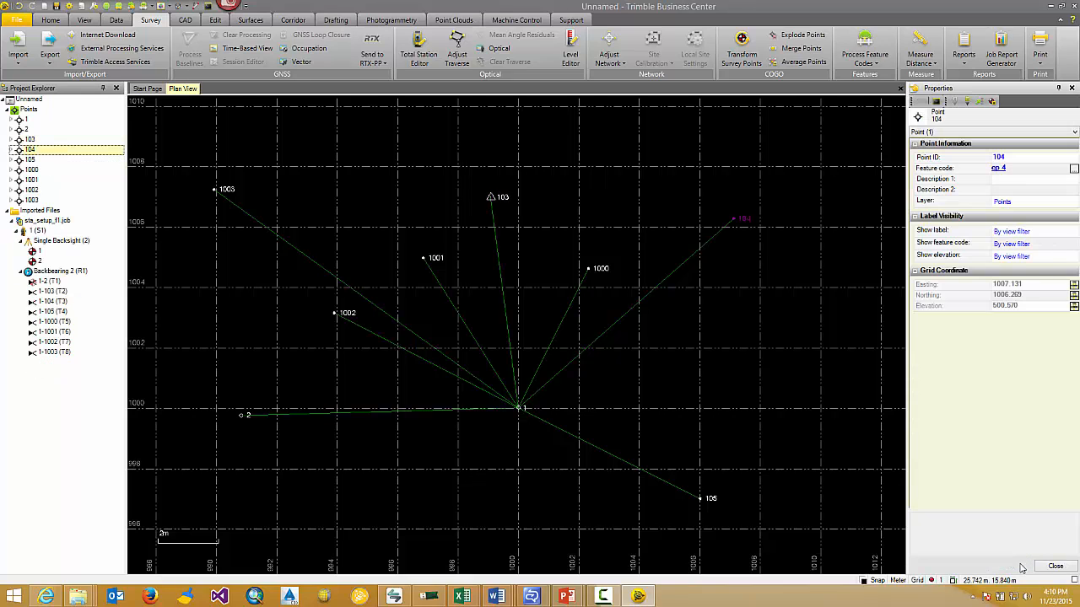
Add a grid coordinate to point 104 with easting 1007.130, northing 1006.270 and elevation 500.570
left_click(10, 150)
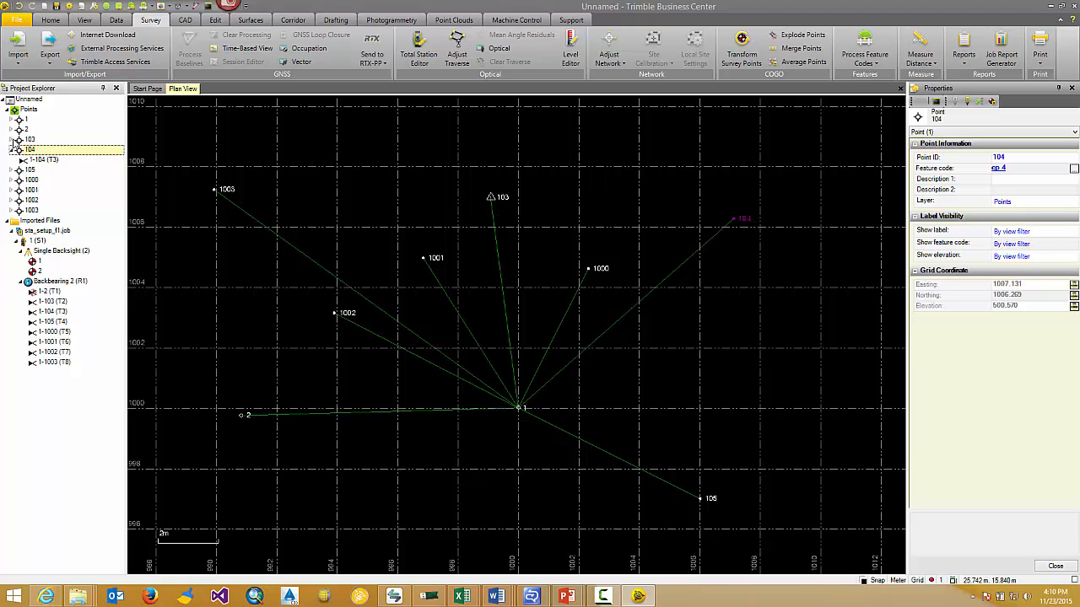
left_click(10, 139)
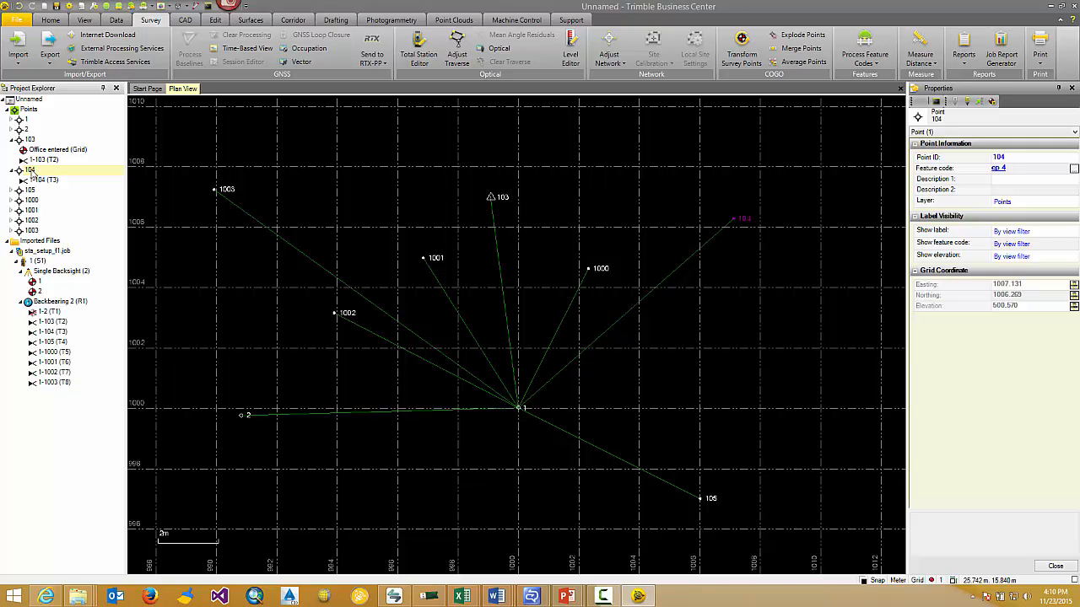
left_click(31, 169)
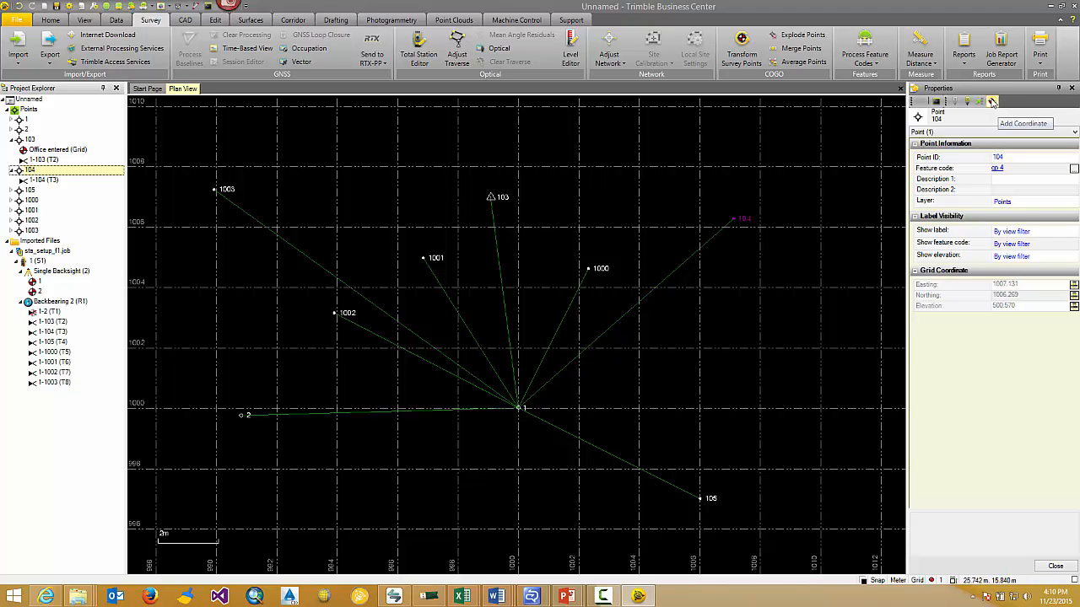
left_click(992, 102)
left_click(994, 175)
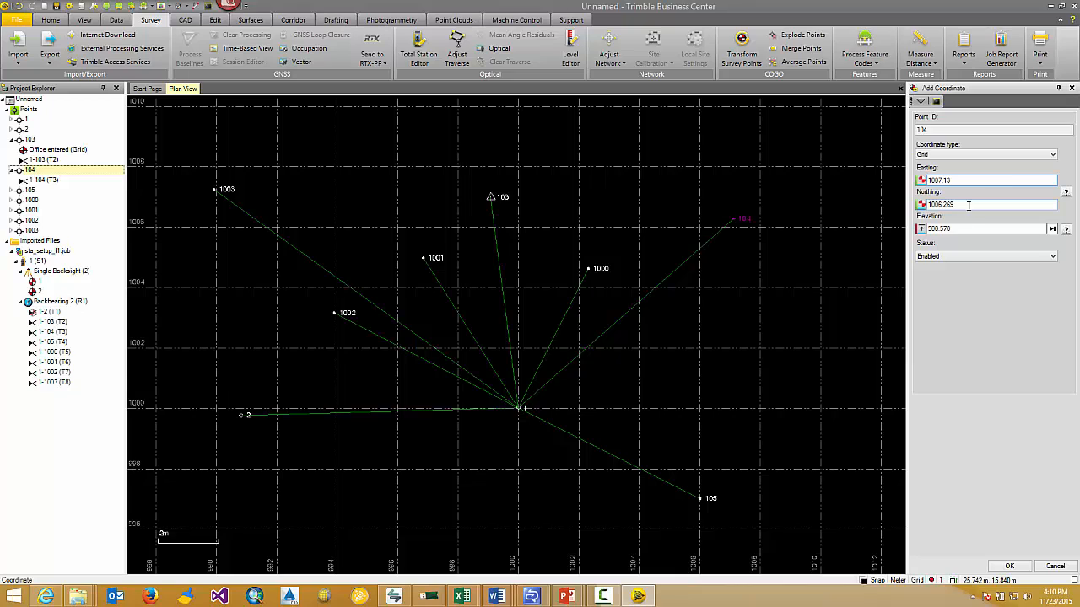
left_click(969, 205)
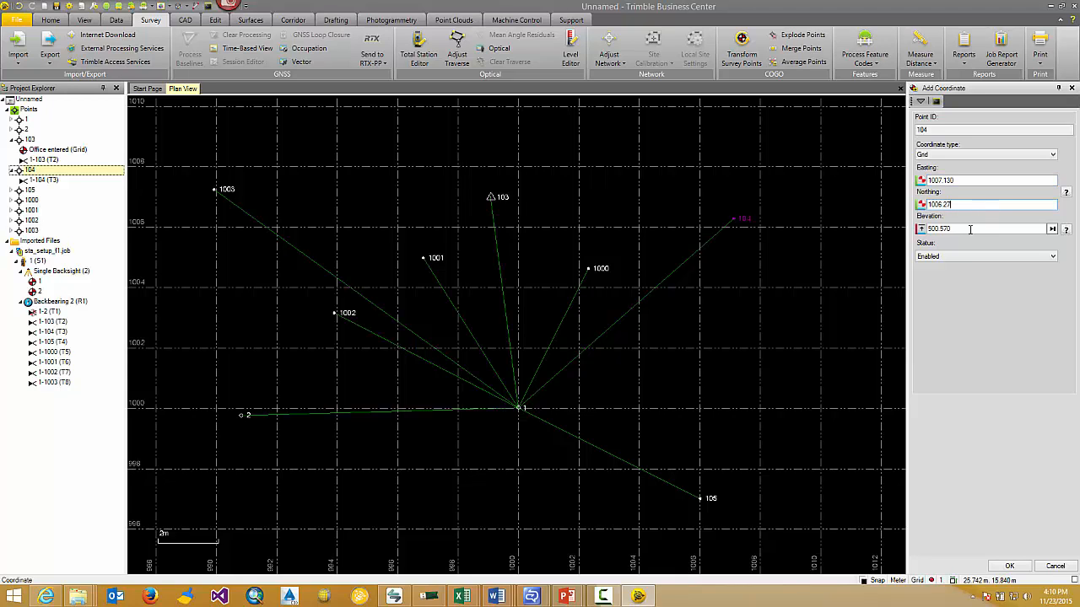
left_click(968, 231)
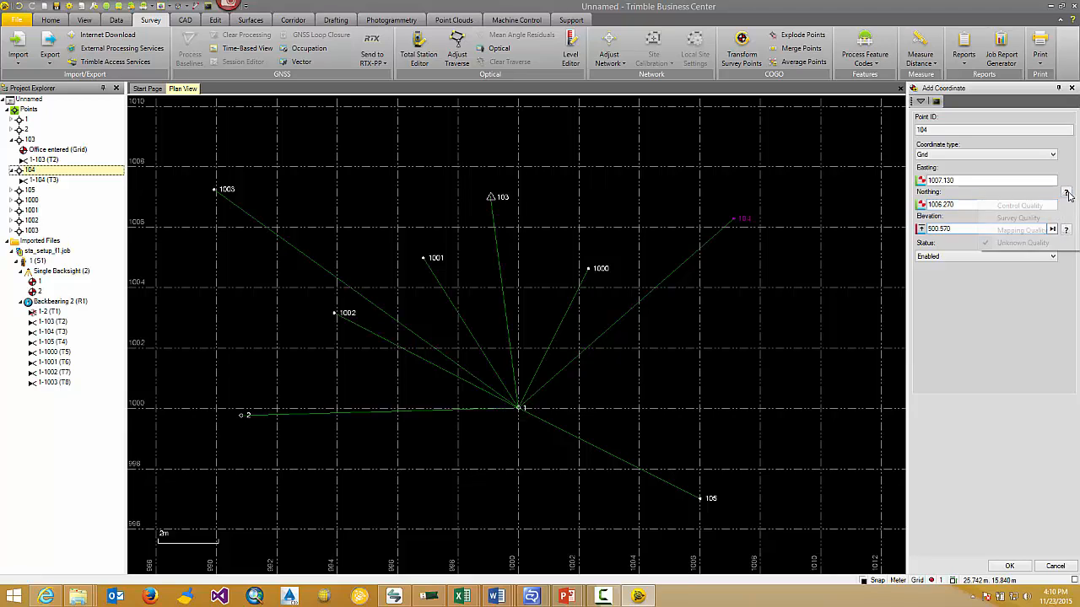
Set the horizontal and elevation quality of point 104's new coordinate to Control Quality and apply it
left_click(1067, 193)
left_click(1031, 205)
left_click(1066, 229)
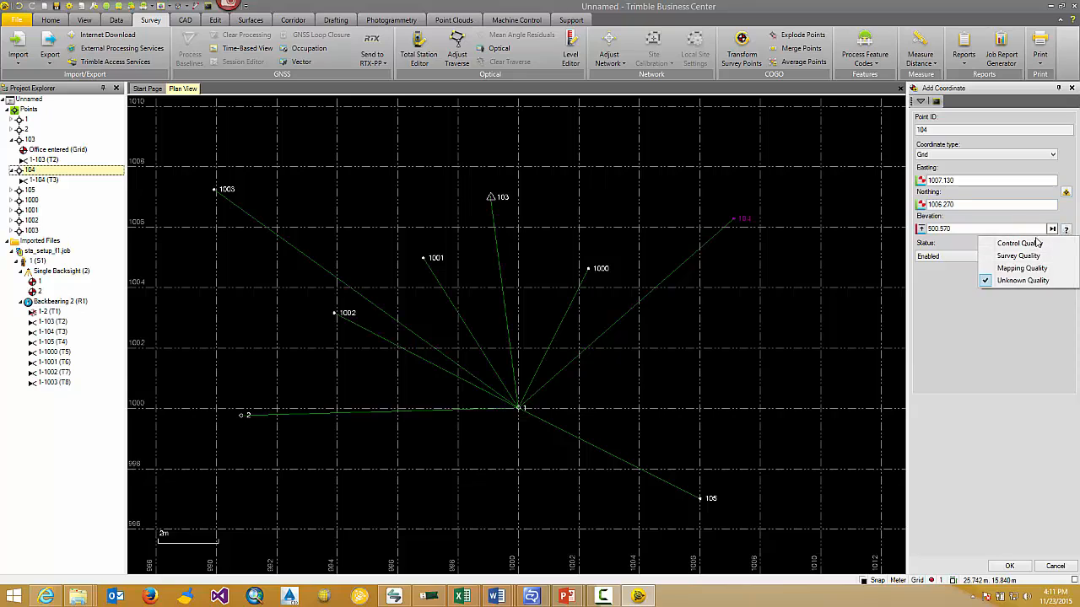
left_click(966, 244)
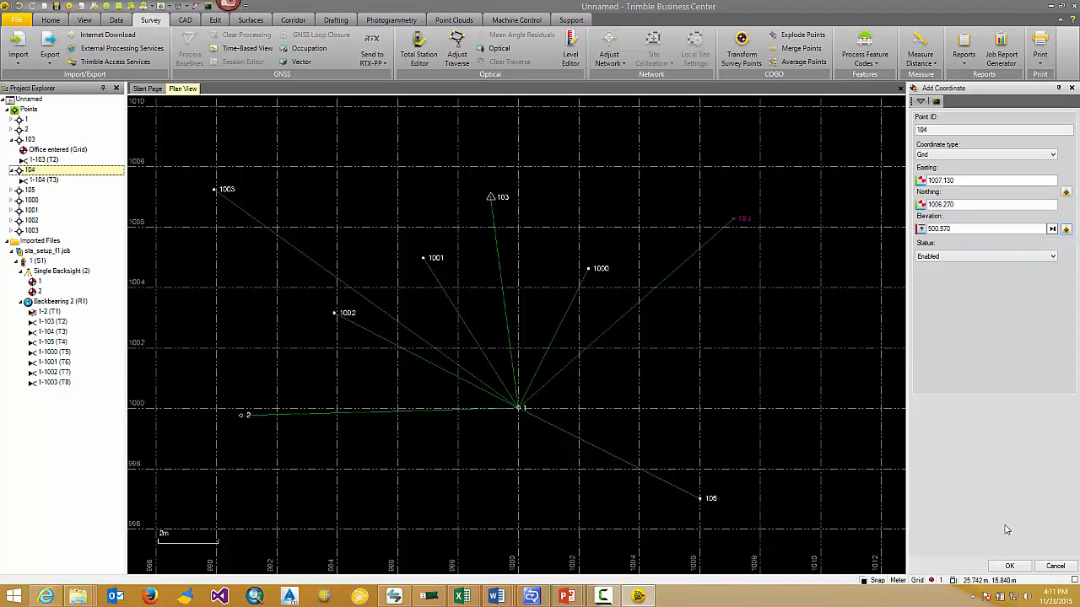
left_click(1011, 567)
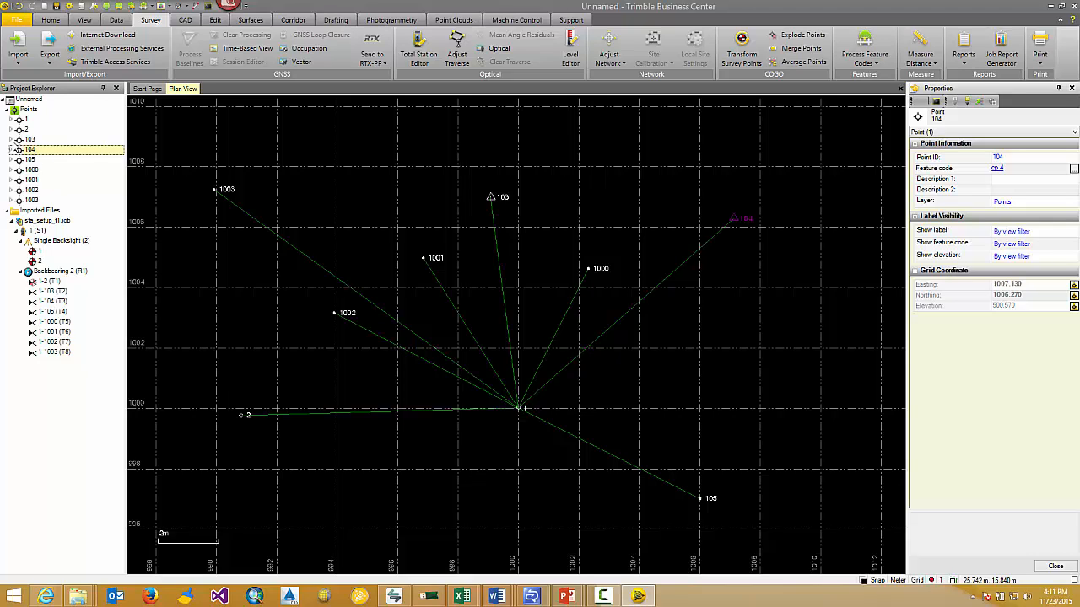
Add a grid coordinate to point 1003 with easting 989.935, northing 1007.230 and elevation 499.320
left_click(10, 150)
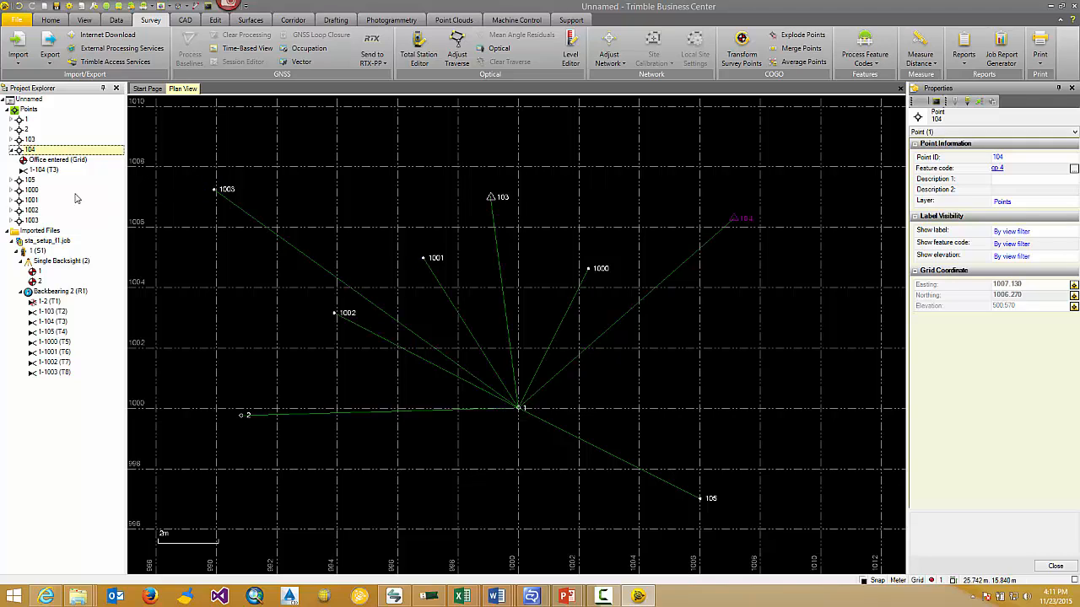
left_click(11, 220)
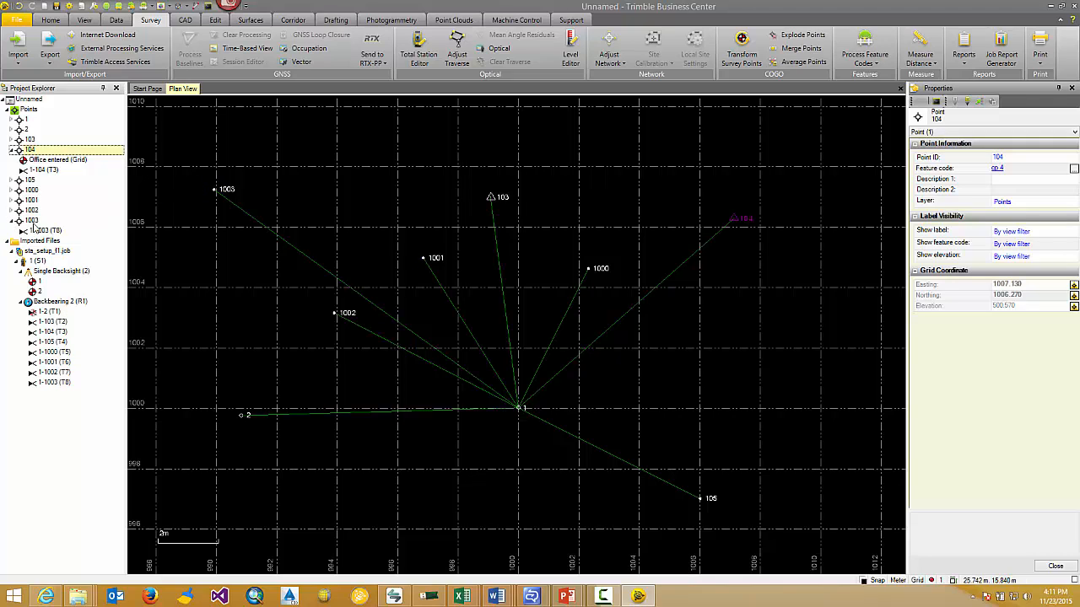
left_click(32, 221)
left_click(992, 102)
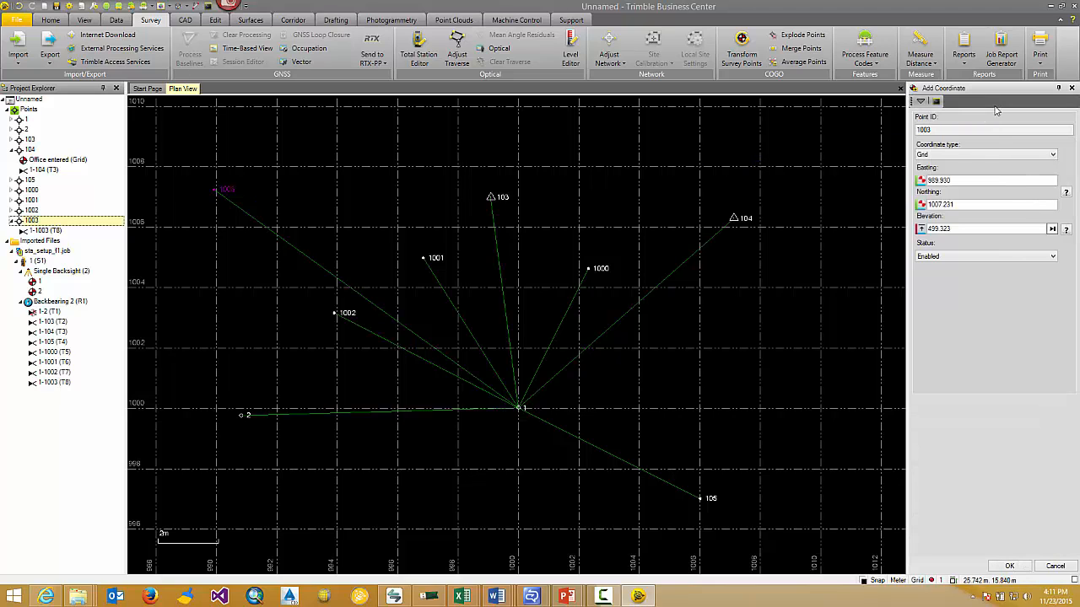
left_click(964, 181)
left_click(962, 205)
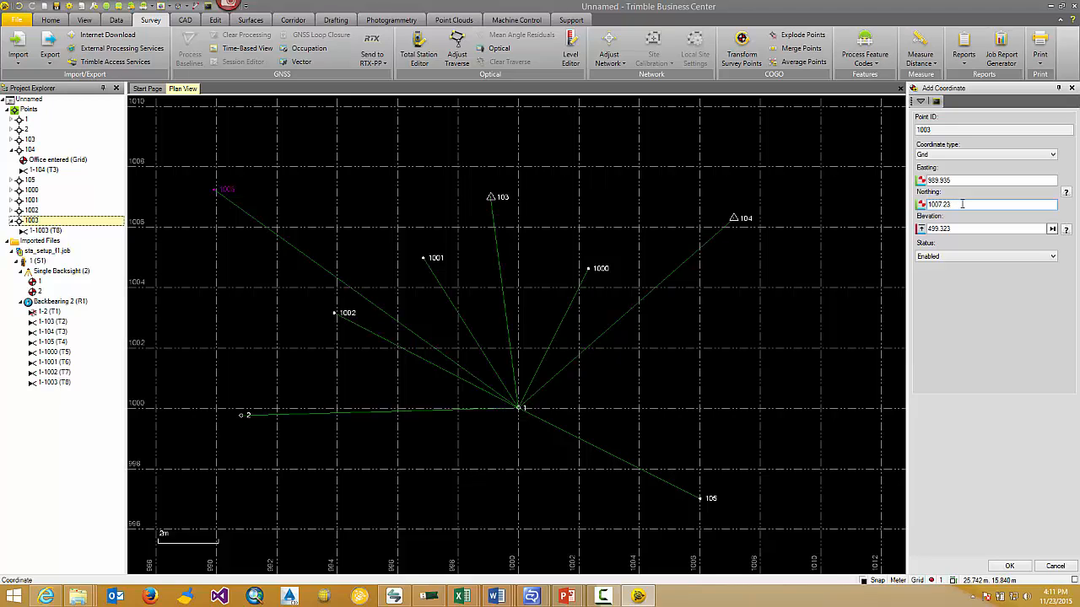
left_click(958, 228)
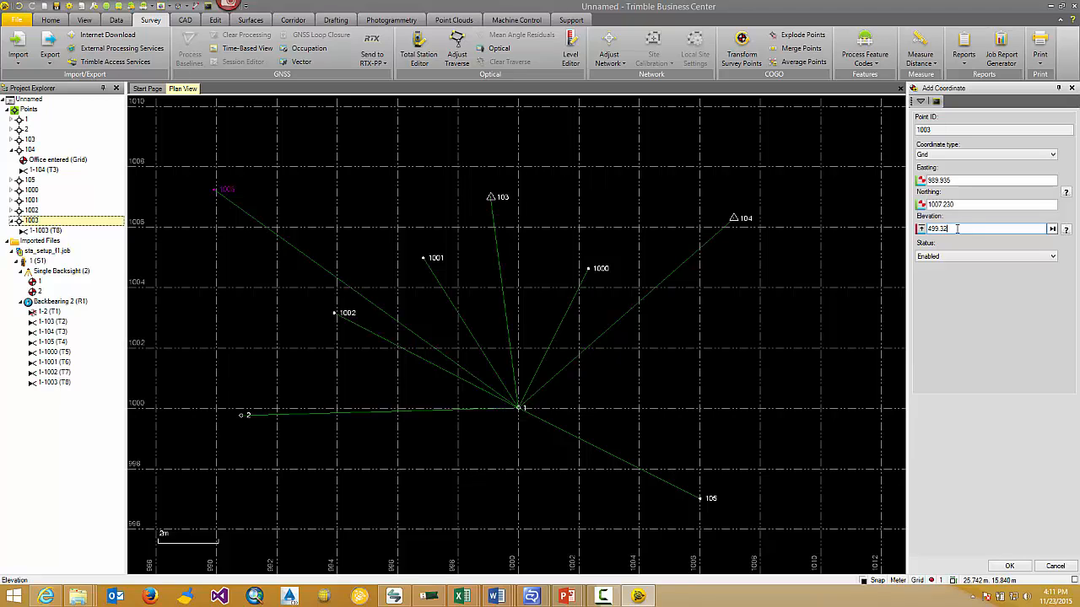
Set the horizontal and elevation quality of point 1003's new coordinate to Control Quality and apply it
left_click(1067, 192)
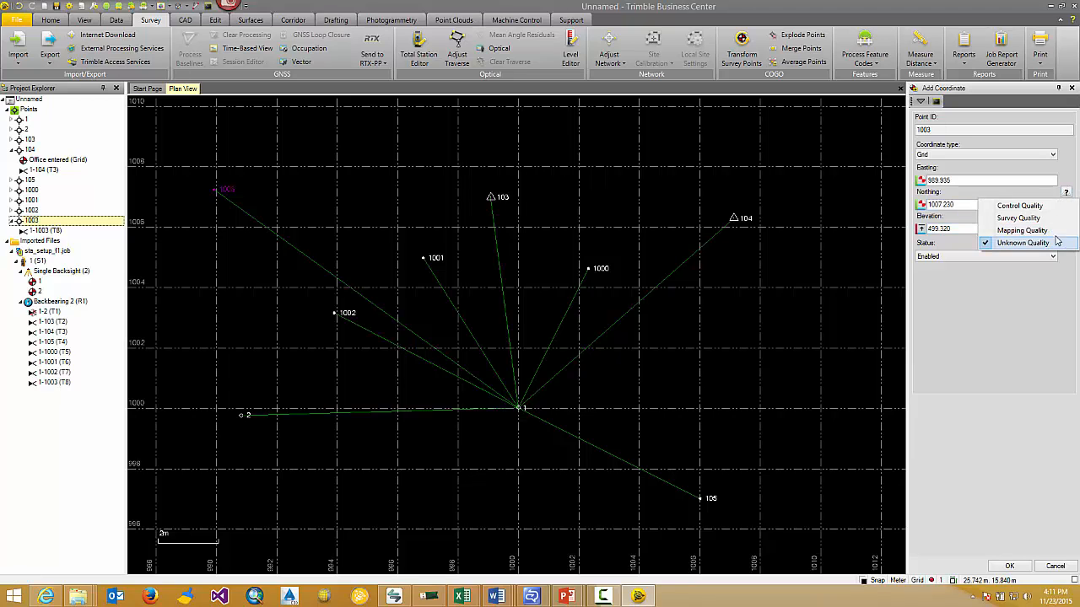
left_click(1045, 207)
left_click(1066, 228)
left_click(1046, 243)
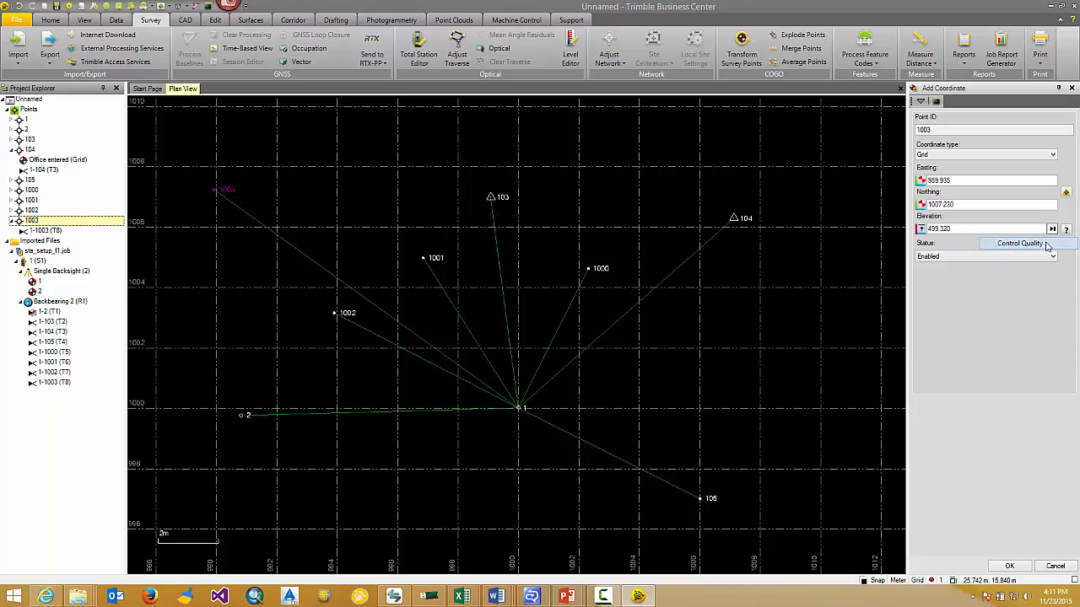
left_click(1009, 566)
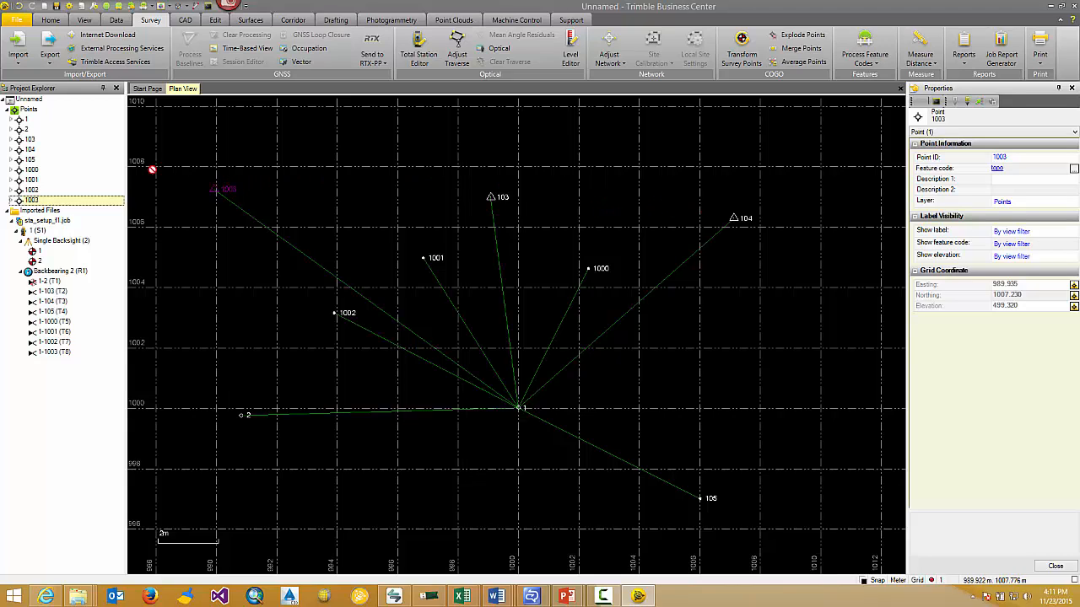
Set the backsight property of observation 1-1003 (T8) under point 1003 to Yes
left_click(10, 201)
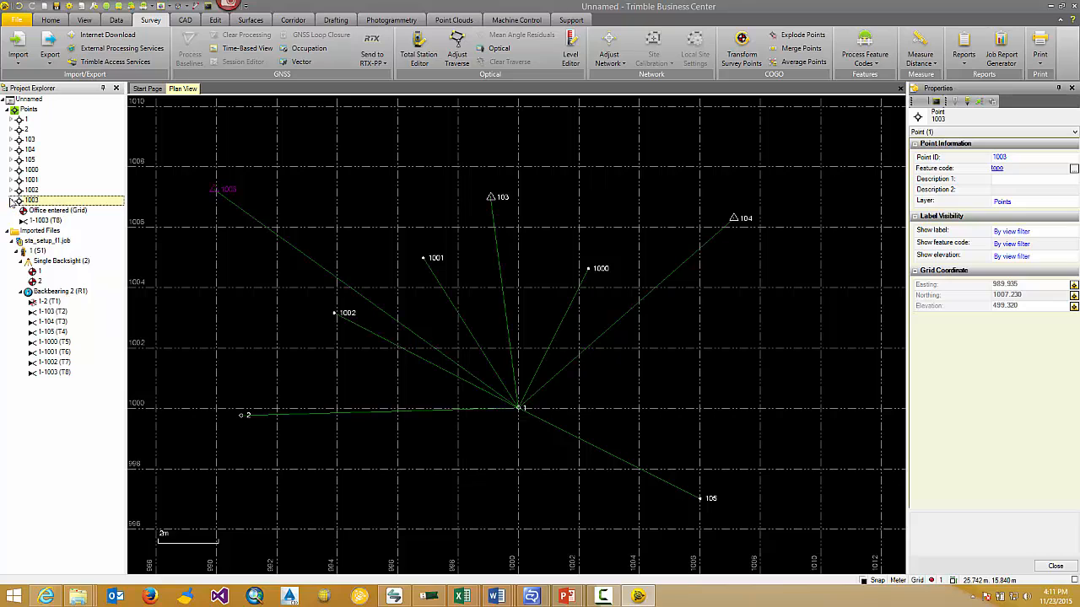
left_click(47, 221)
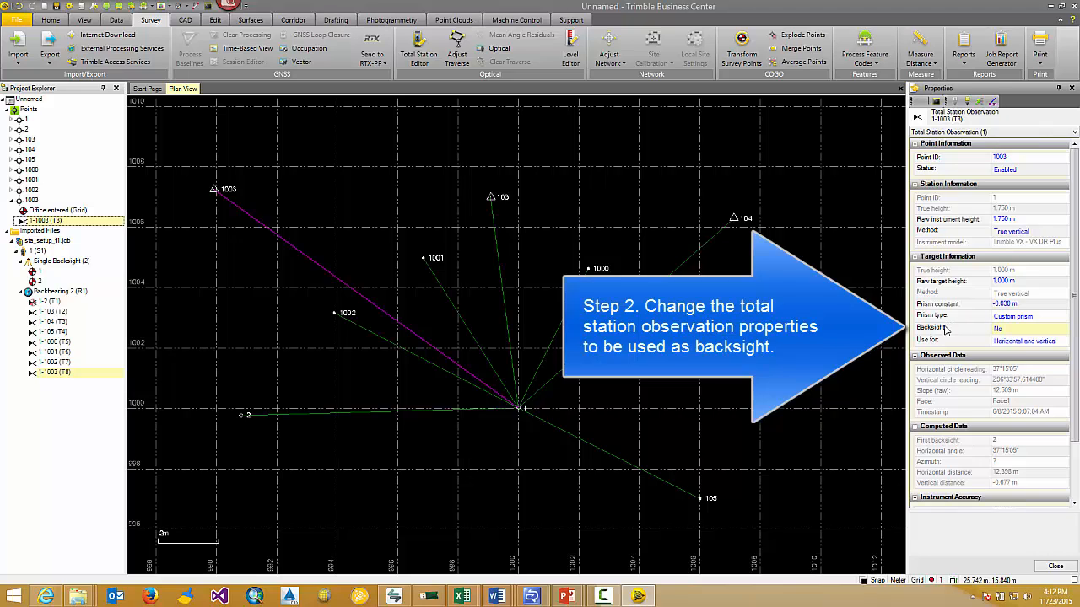
left_click(1043, 330)
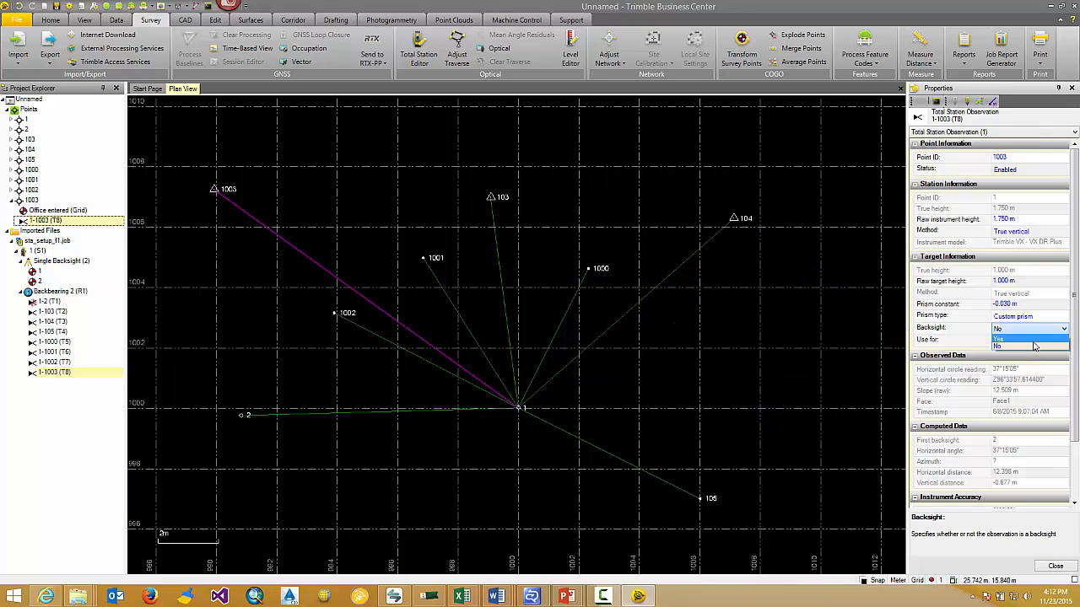
left_click(1035, 340)
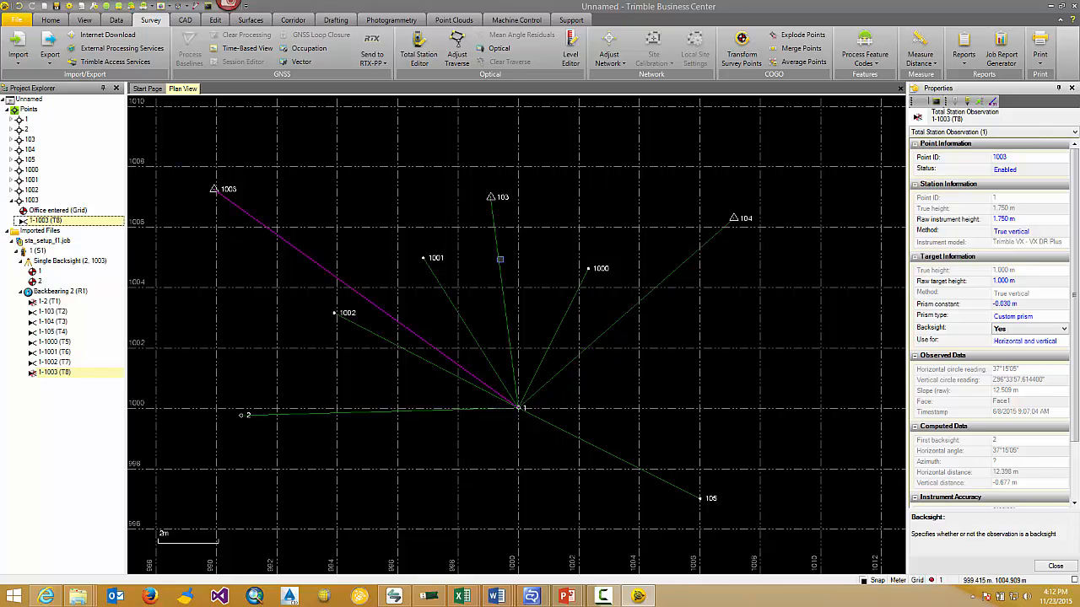
Select the observation to point 103 and set its backsight property to Yes
left_click(497, 257)
left_click(1036, 328)
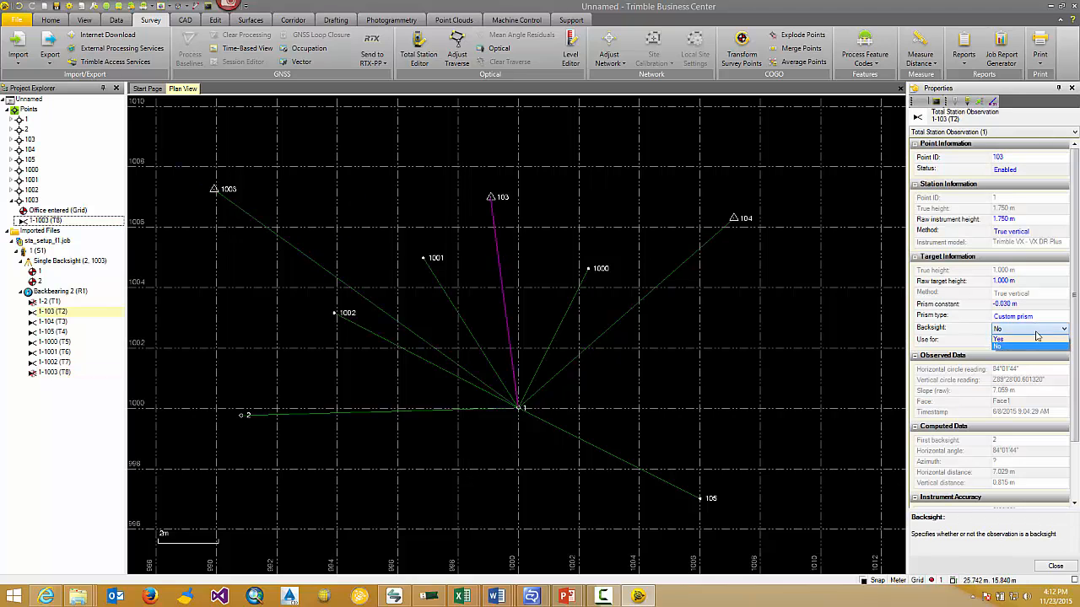
left_click(1034, 341)
Set the backsight property of observation 1-104 (T3) to Yes and clear the selection
left_click(1027, 329)
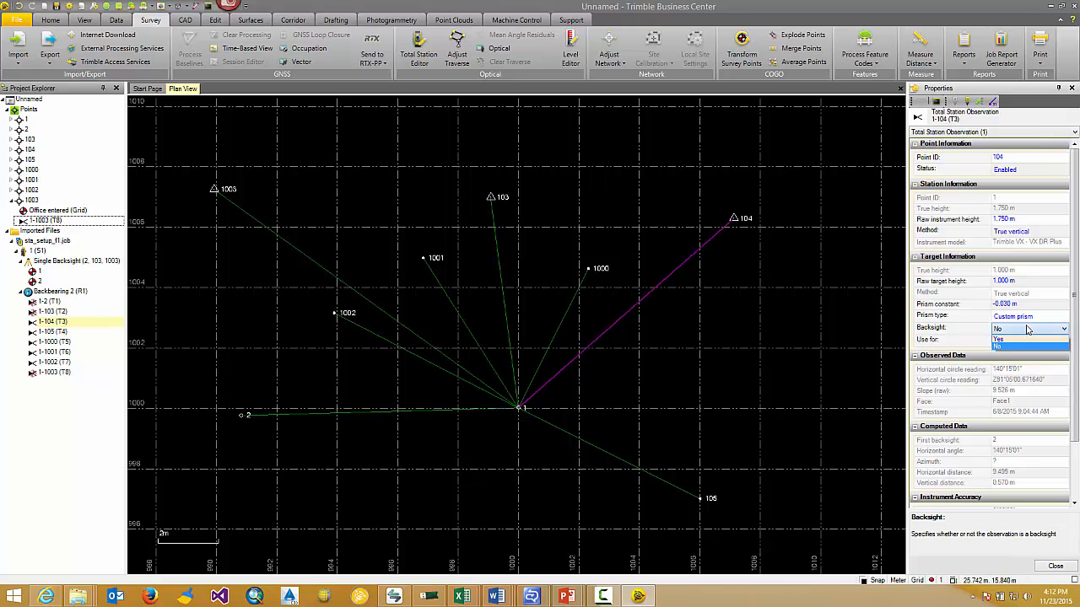
left_click(1030, 342)
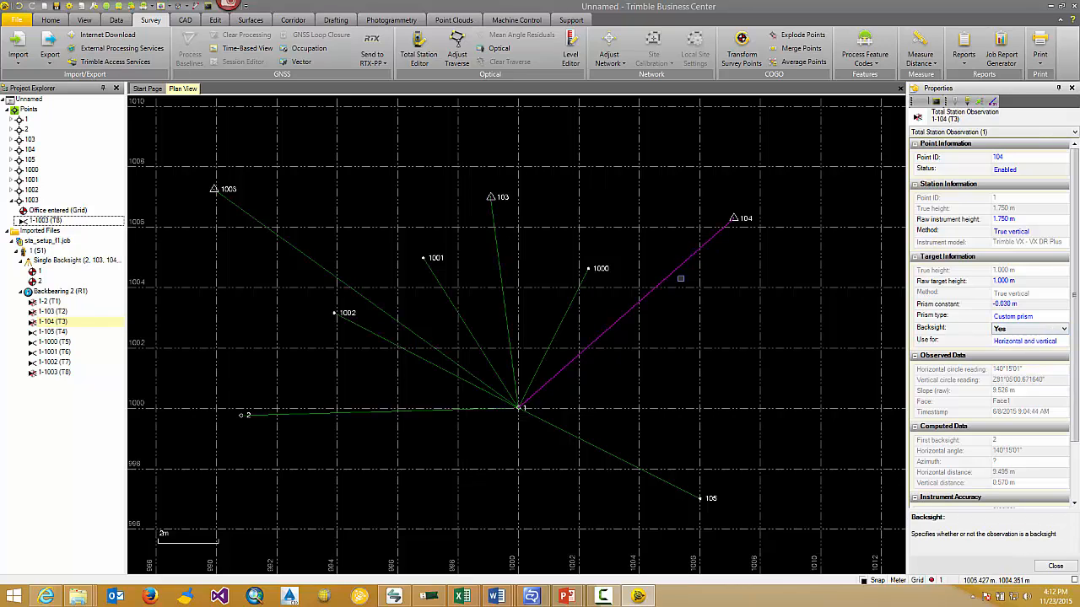
key("Escape")
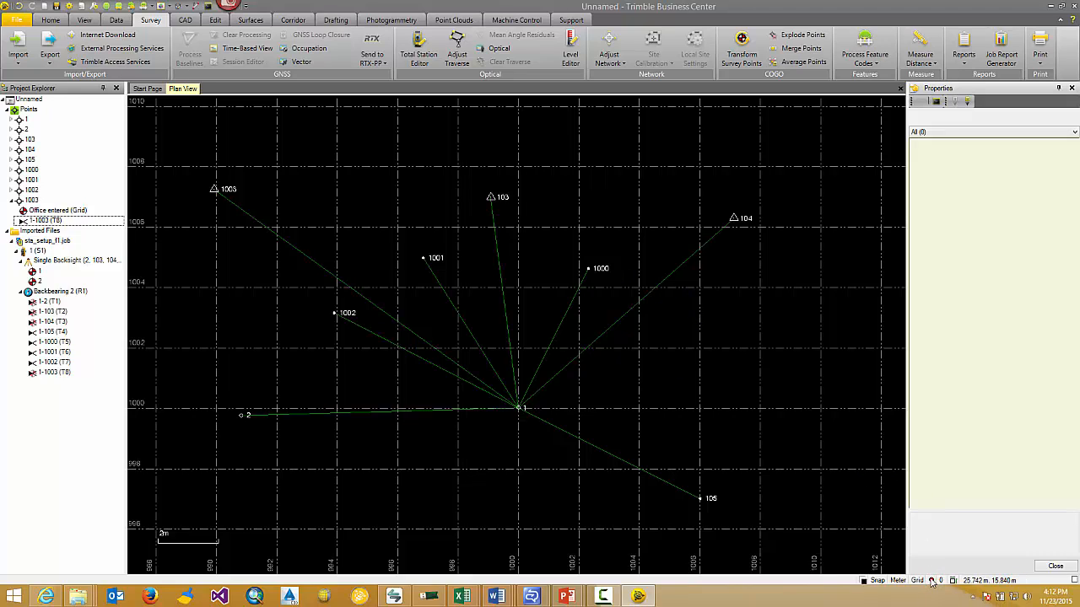
Set the status of station point 1's keyed-in grid coordinate from the job file to Disabled
mouse_move(932, 584)
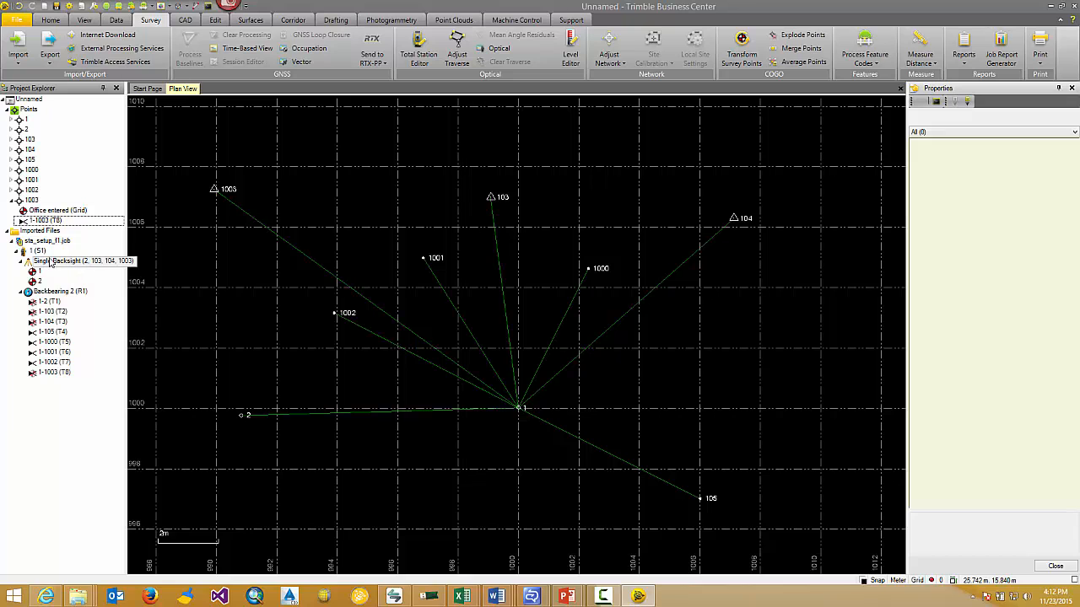
left_click(11, 120)
left_click(42, 132)
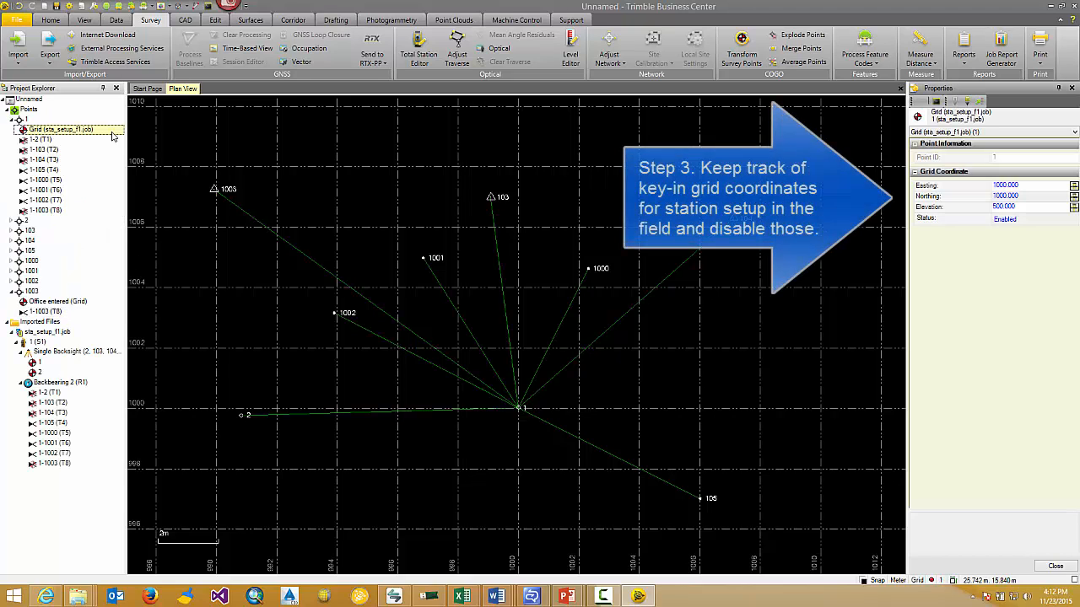
left_click(1035, 219)
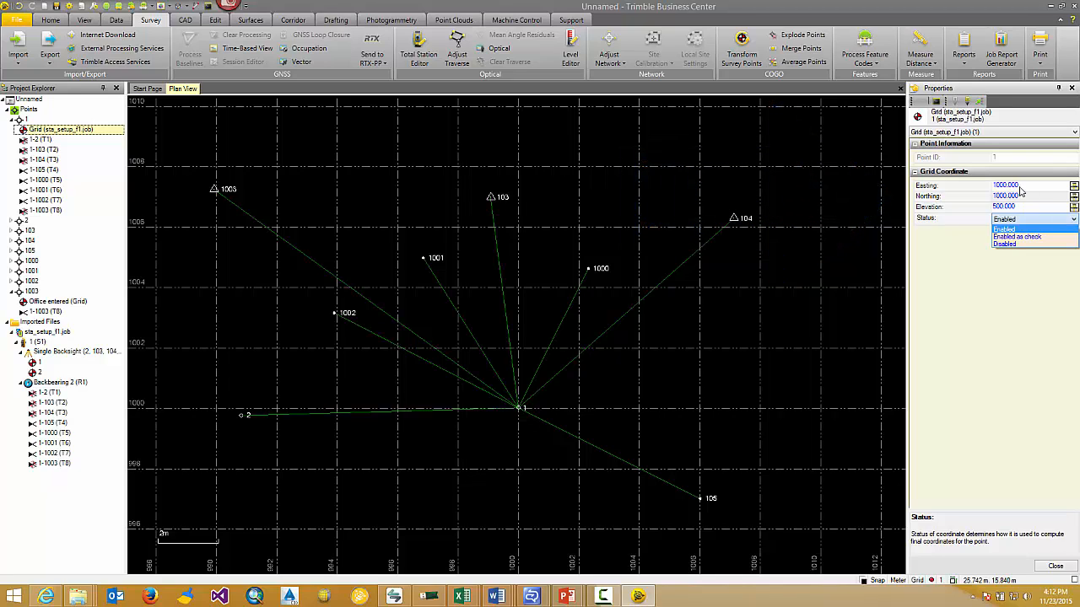
left_click(1028, 245)
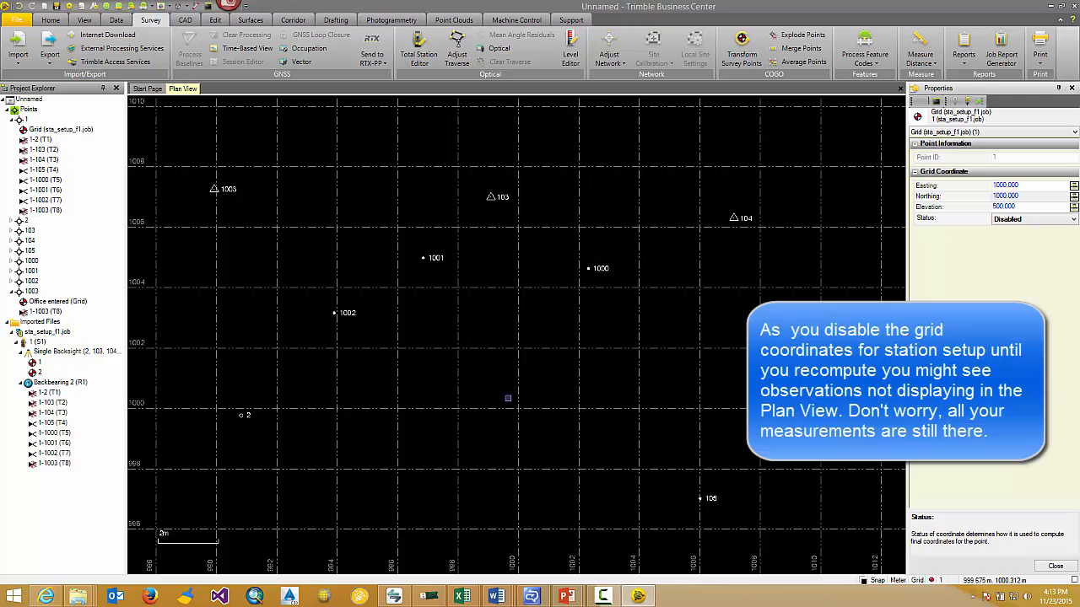
Change the station setup's setup type from Single Backsight to Standard Resection
left_click(59, 355)
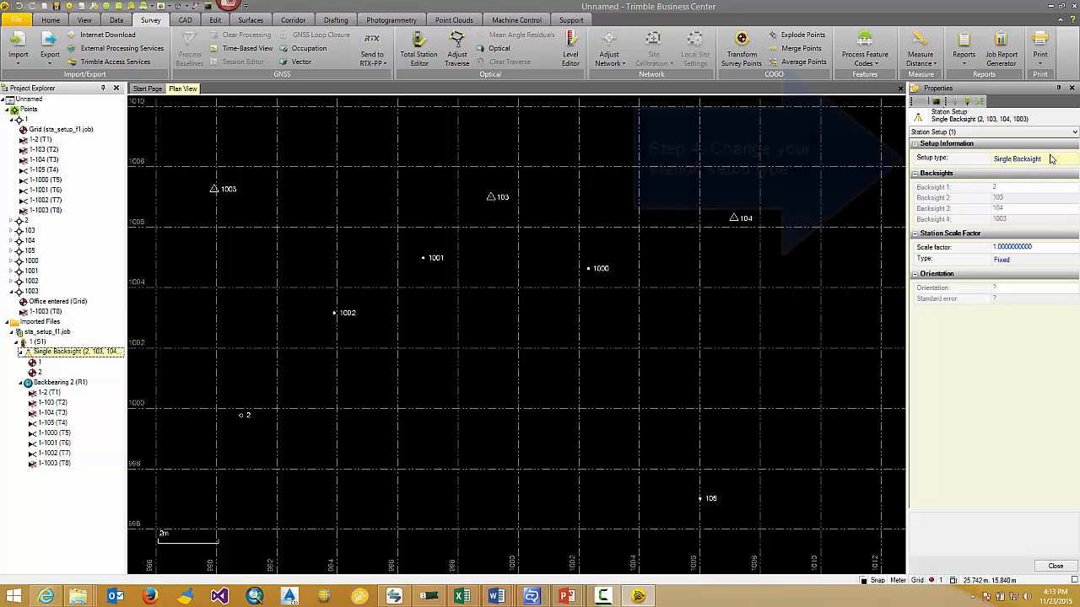
left_click(1051, 158)
left_click(1051, 159)
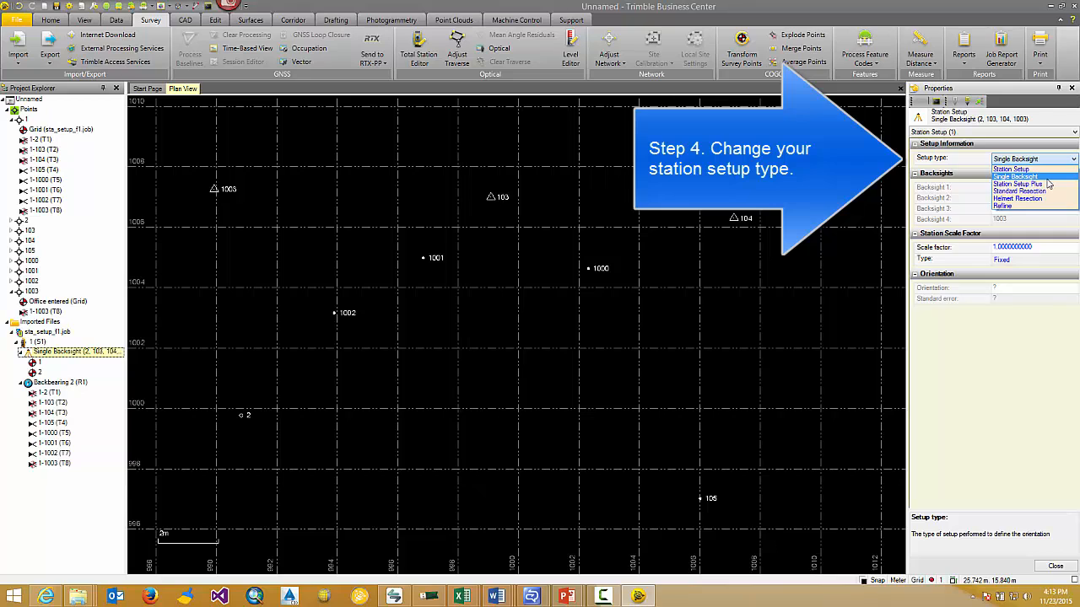
left_click(1045, 193)
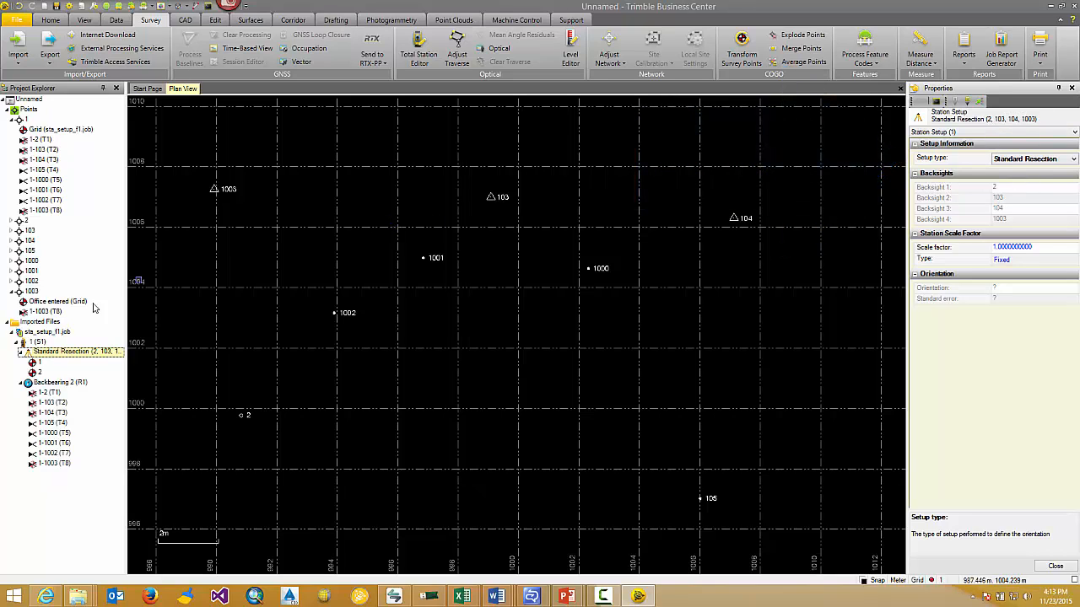
Exclude point 2 from the resection by setting observation 1-2 (T1)'s backsight property to No
left_click(13, 221)
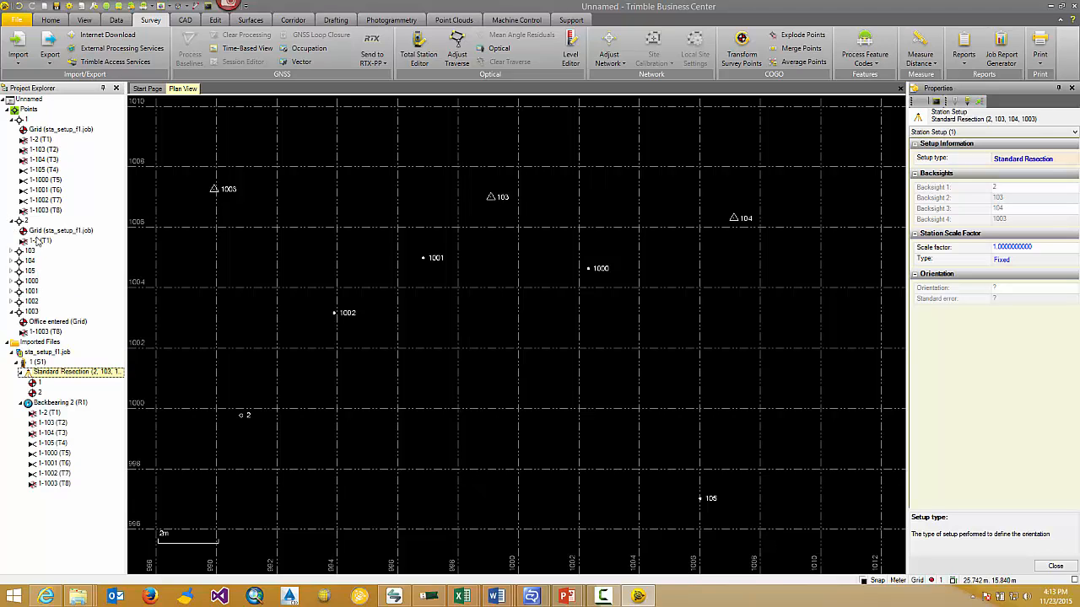
left_click(39, 241)
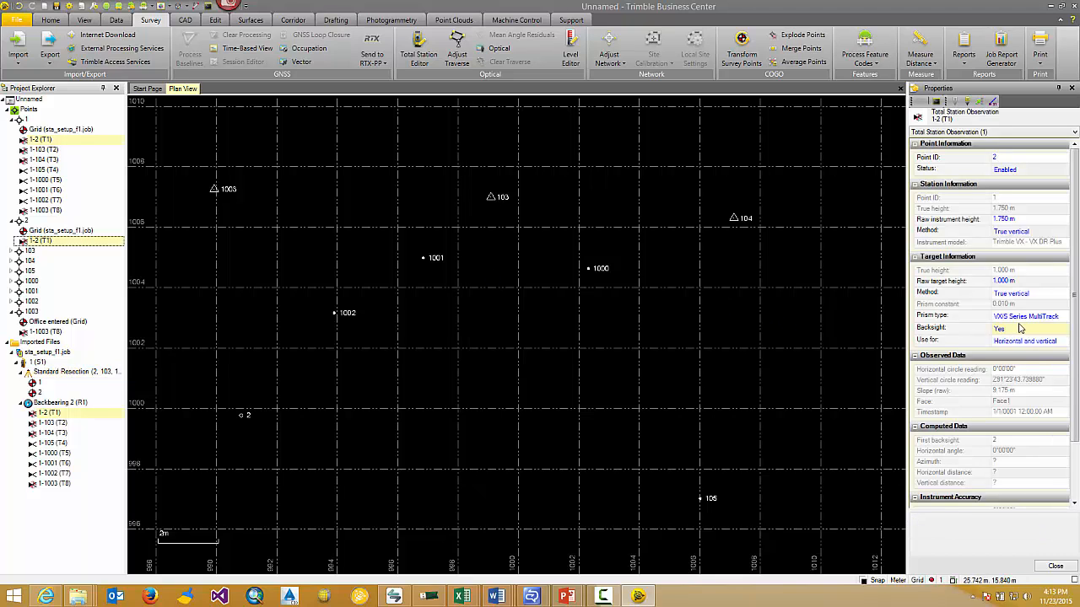
left_click(1019, 328)
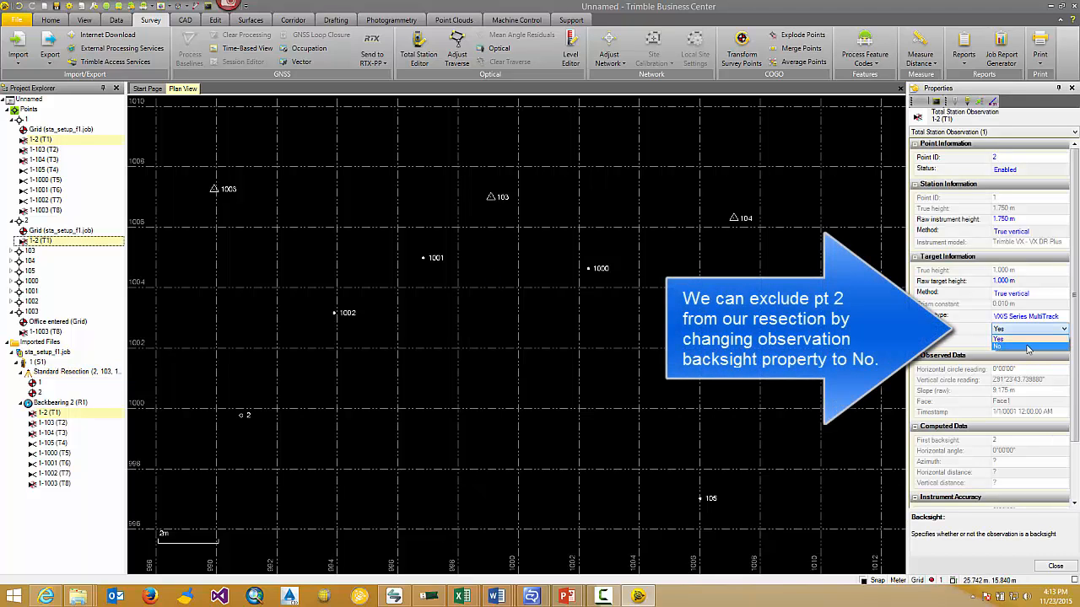
left_click(1028, 347)
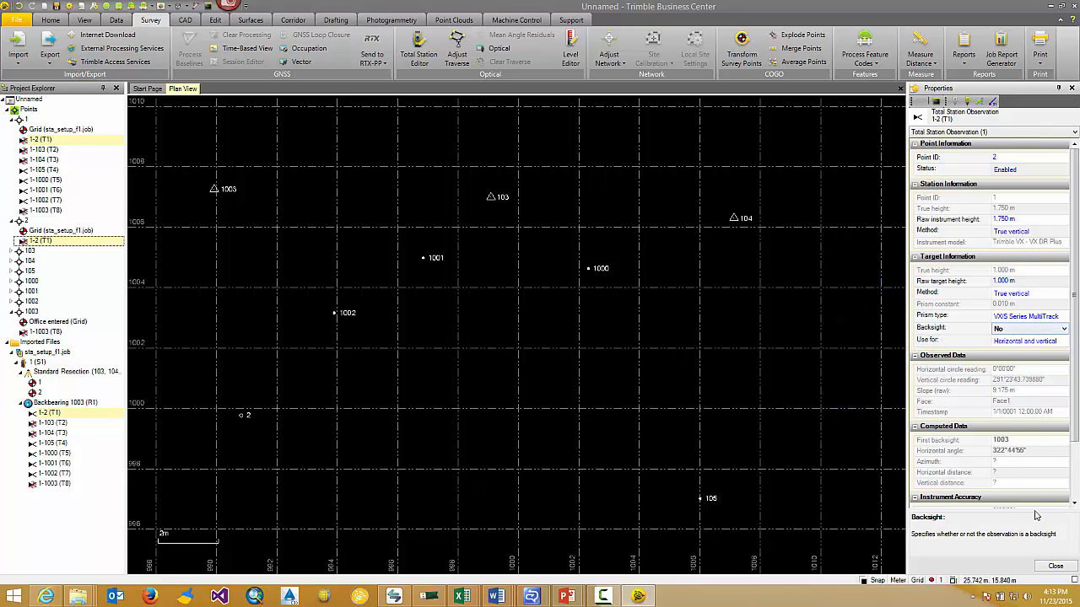
left_click(1055, 567)
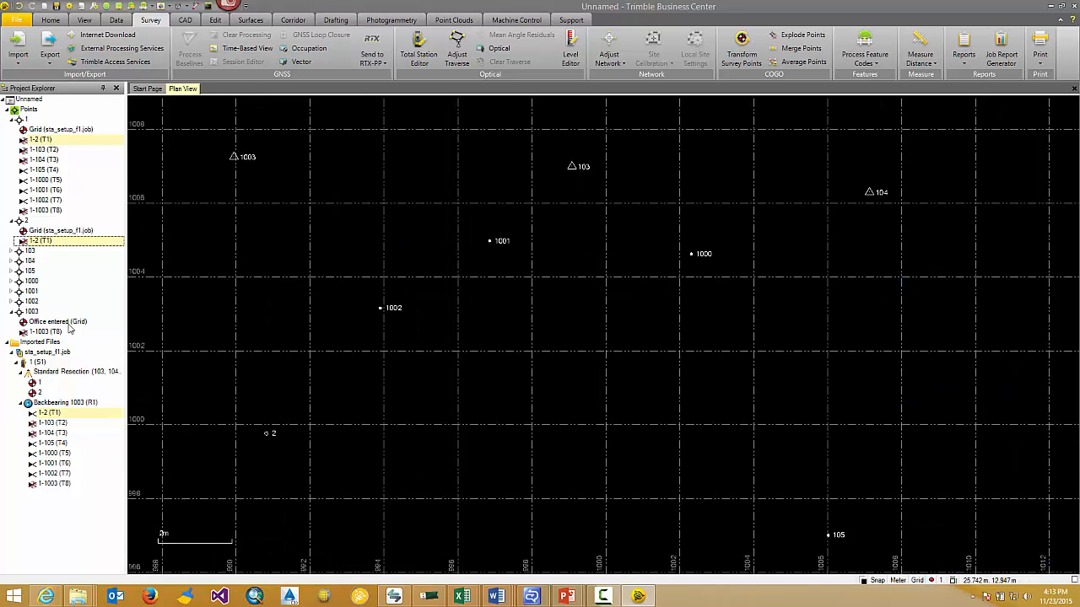
Open the Standard Resection station setup's properties and recompute the project
left_click(57, 373)
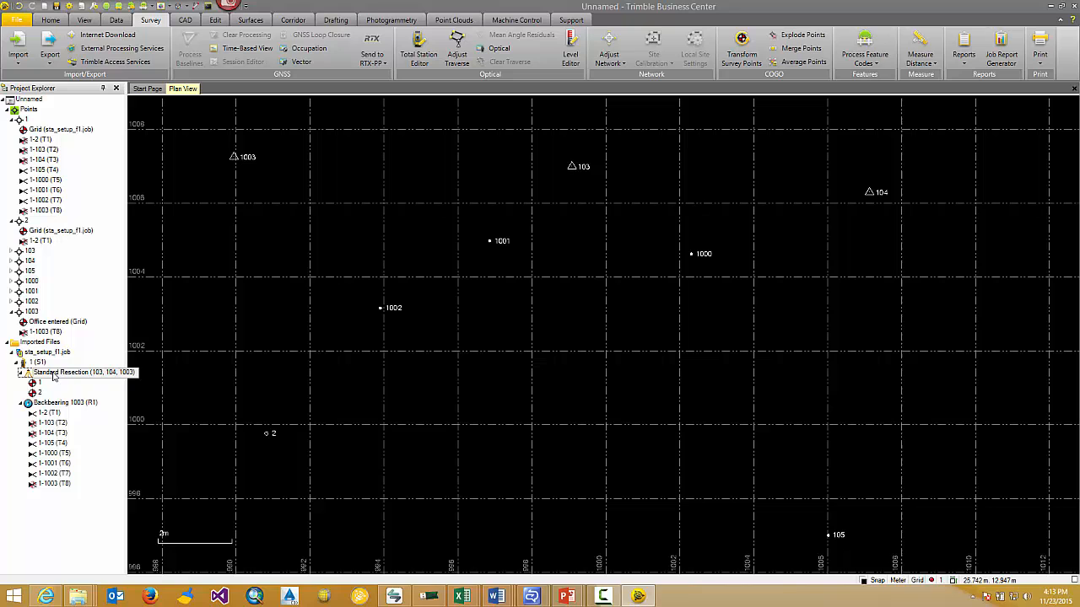
right_click(73, 374)
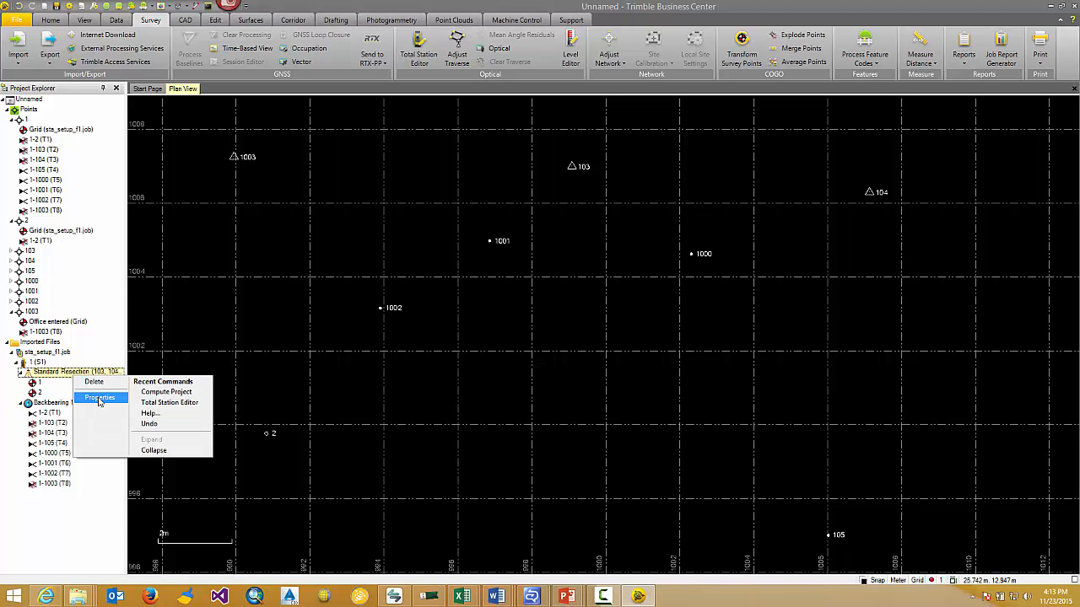
left_click(98, 397)
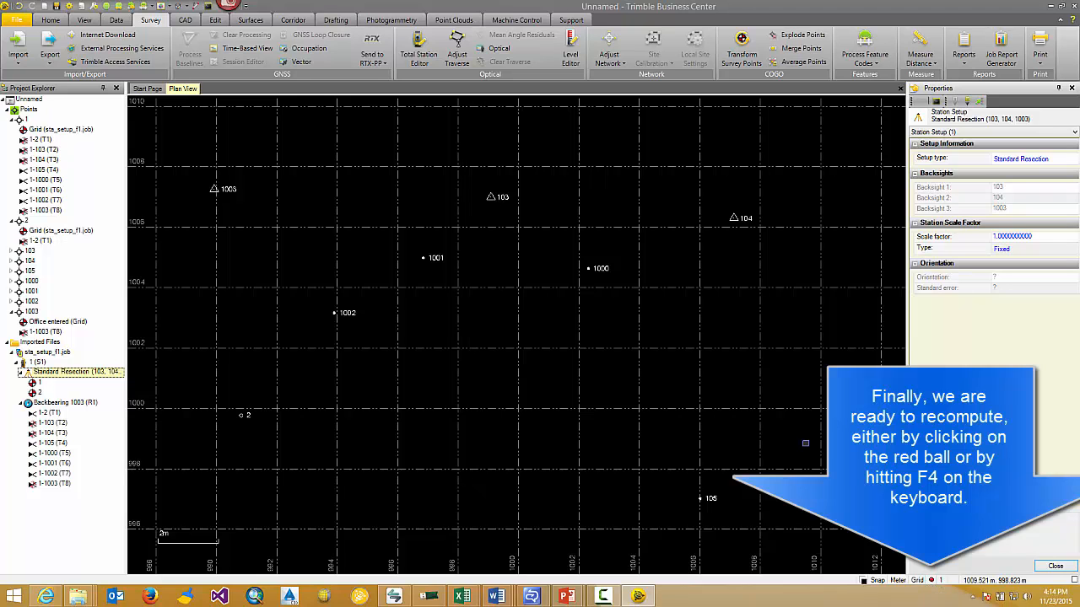
key("F4")
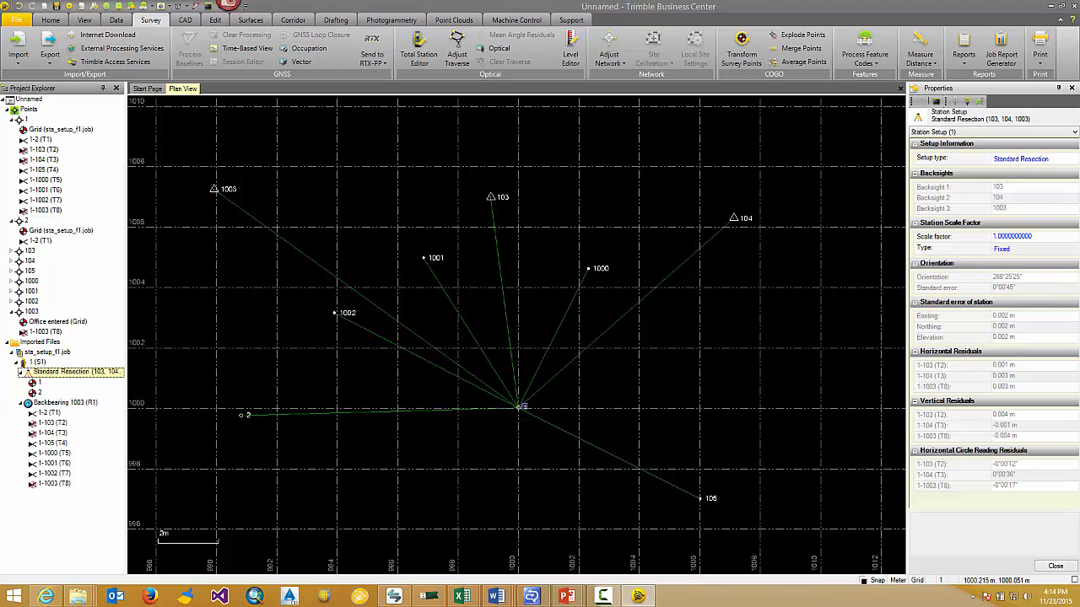
Review the computed coordinates of station point 1 and the station setup's setup type options
left_click(527, 407)
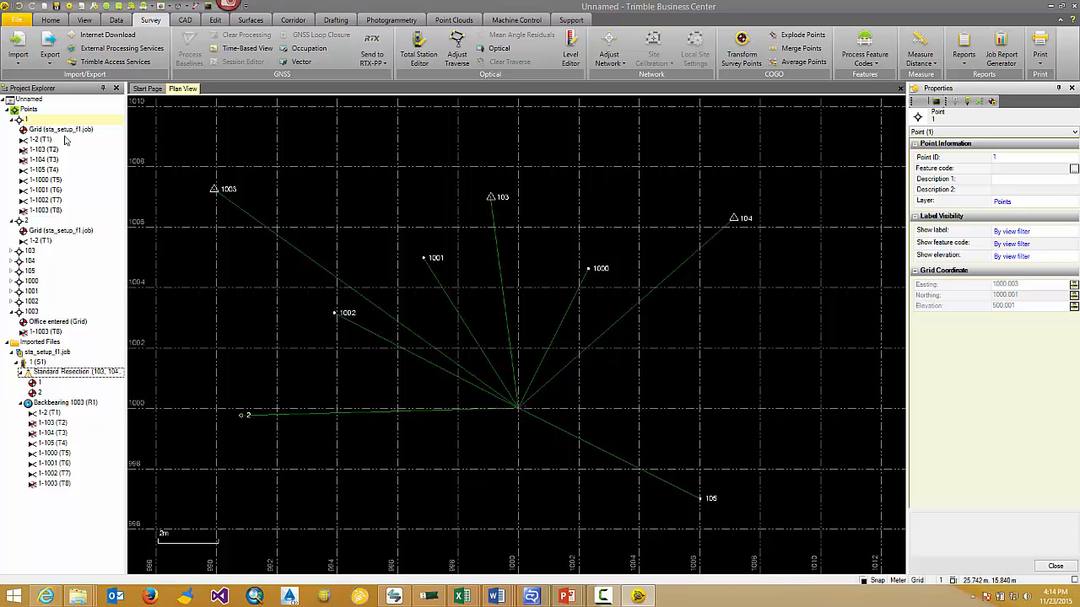
left_click(71, 378)
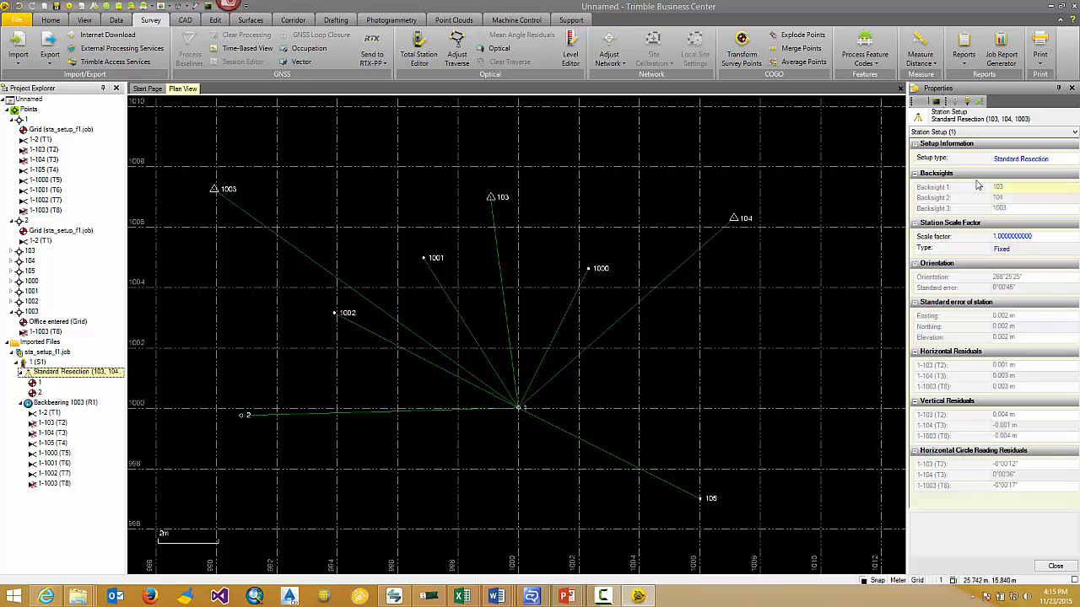
left_click(1044, 160)
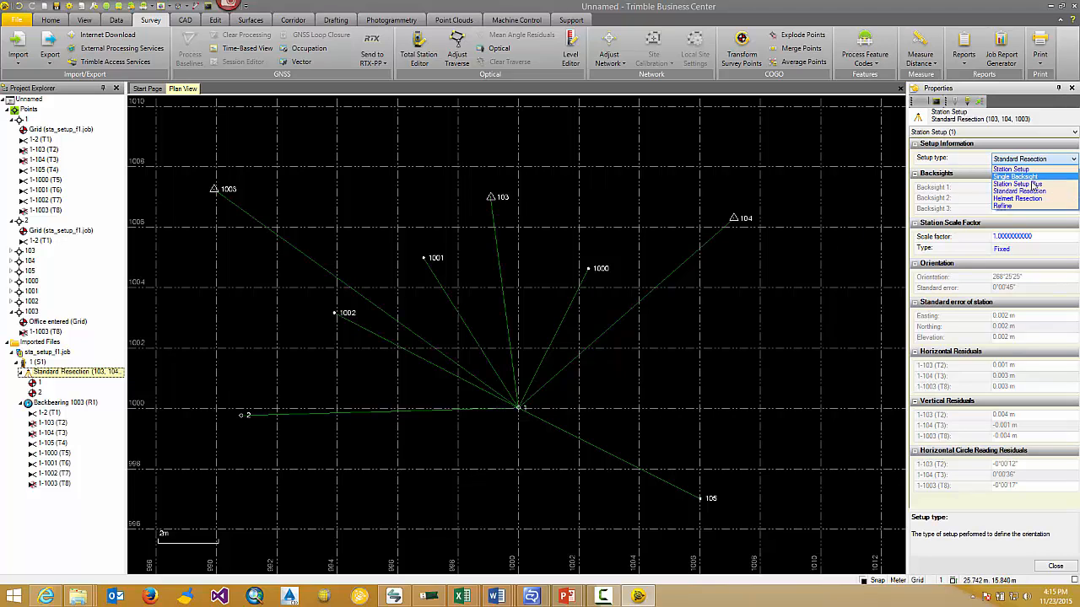